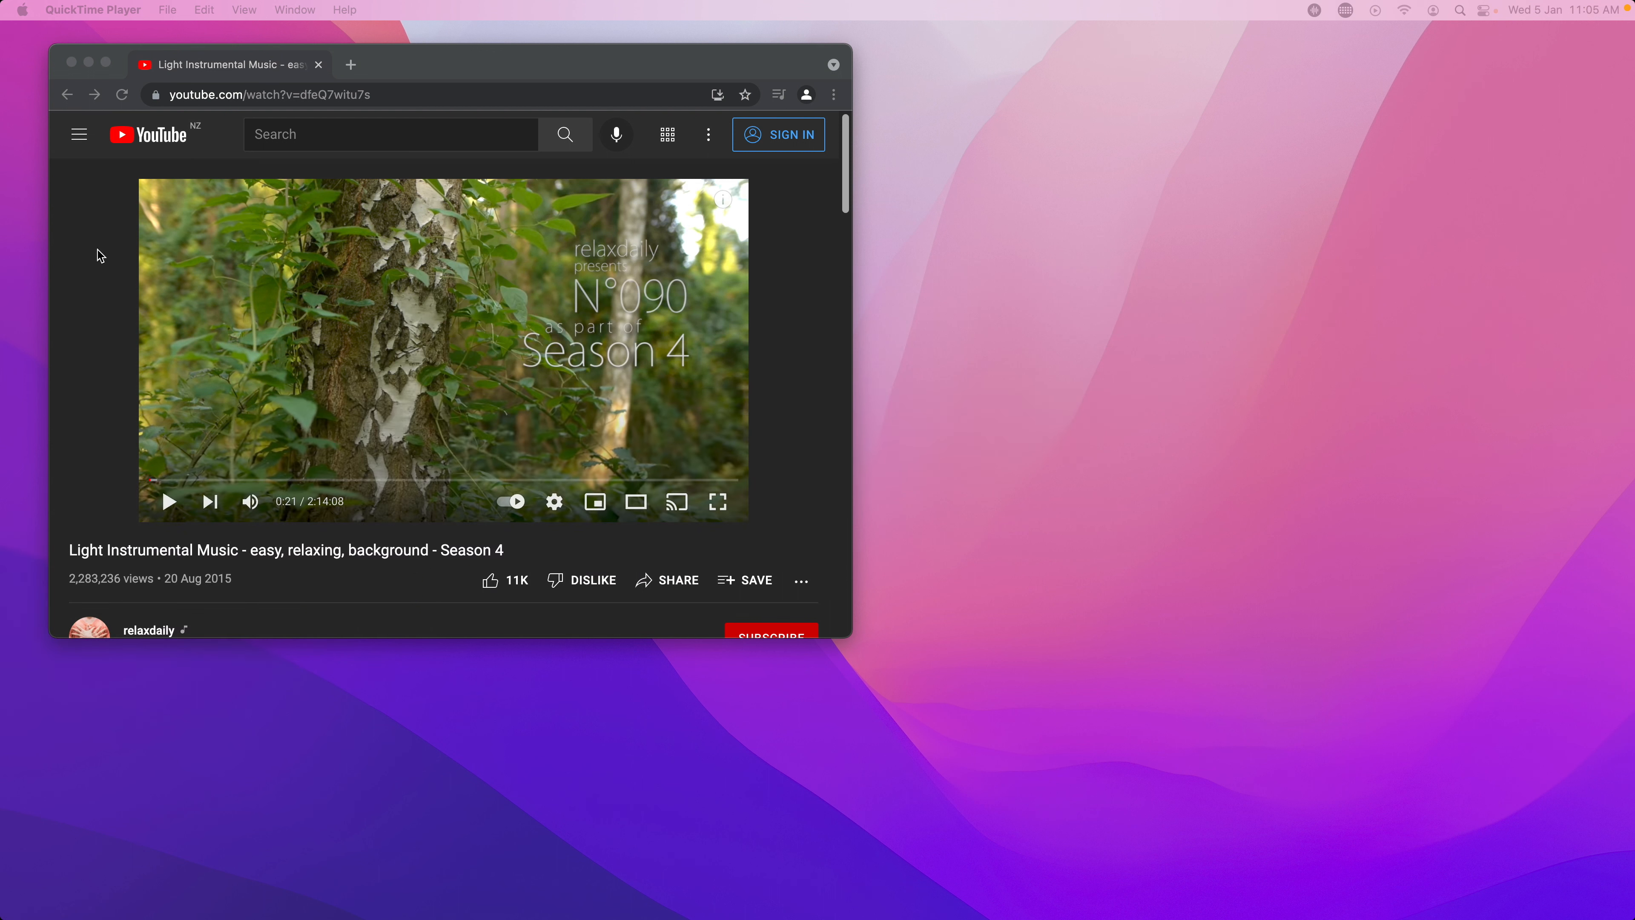
- Place the Audio Recording window beside the browser and set its microphone source to SWB Audio Capture
left_click_drag(241, 493, 1084, 137)
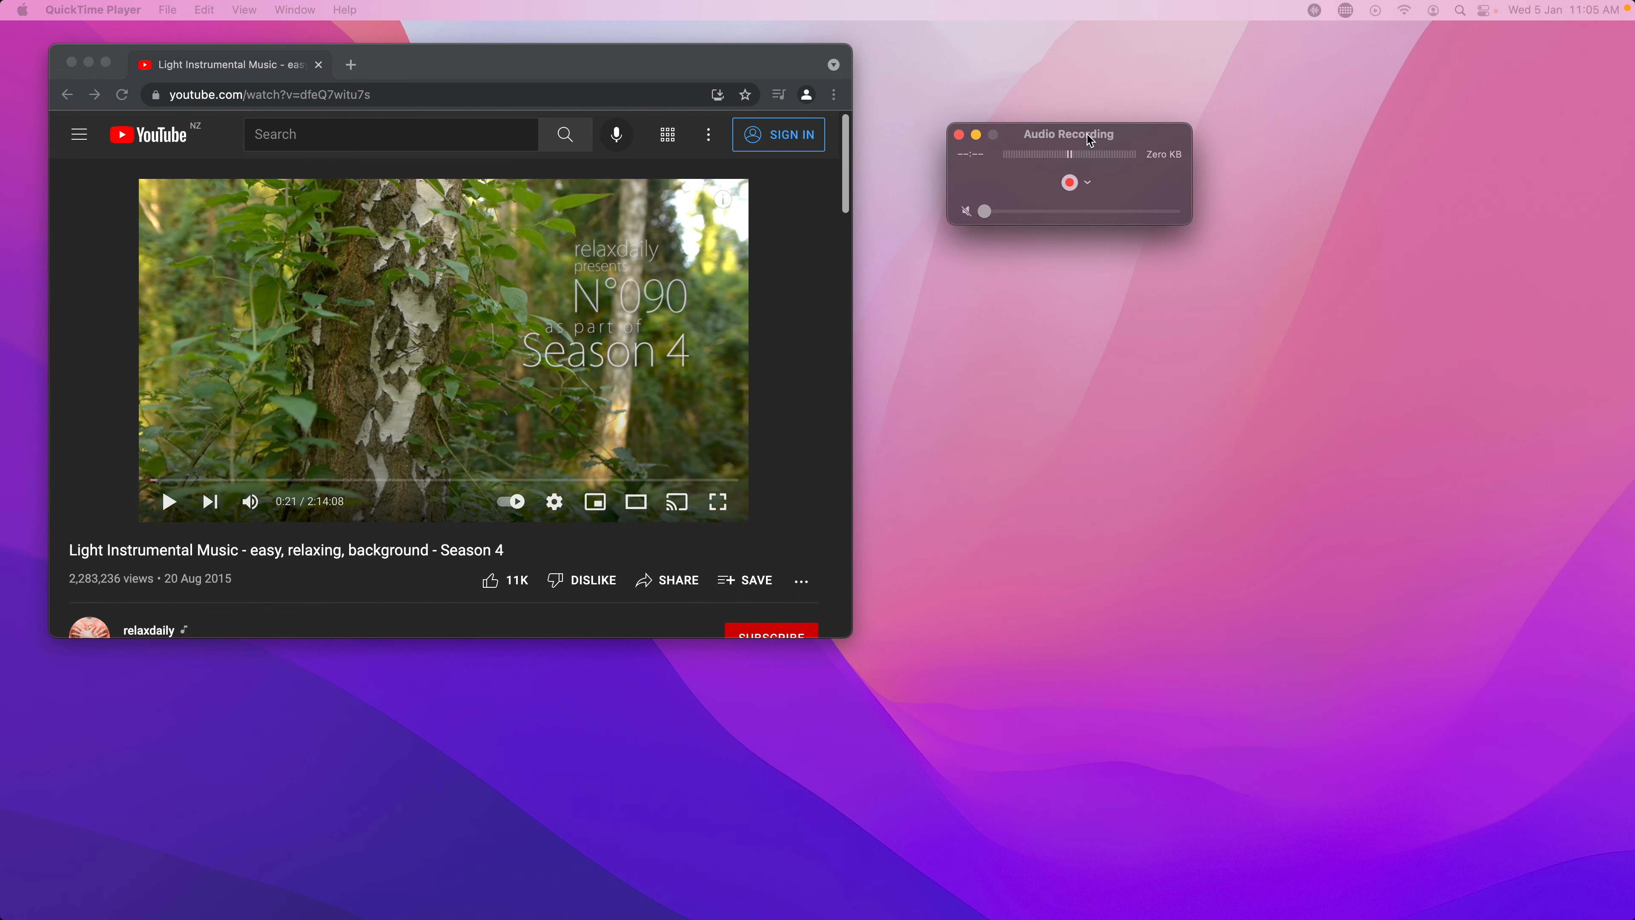
left_click(1088, 184)
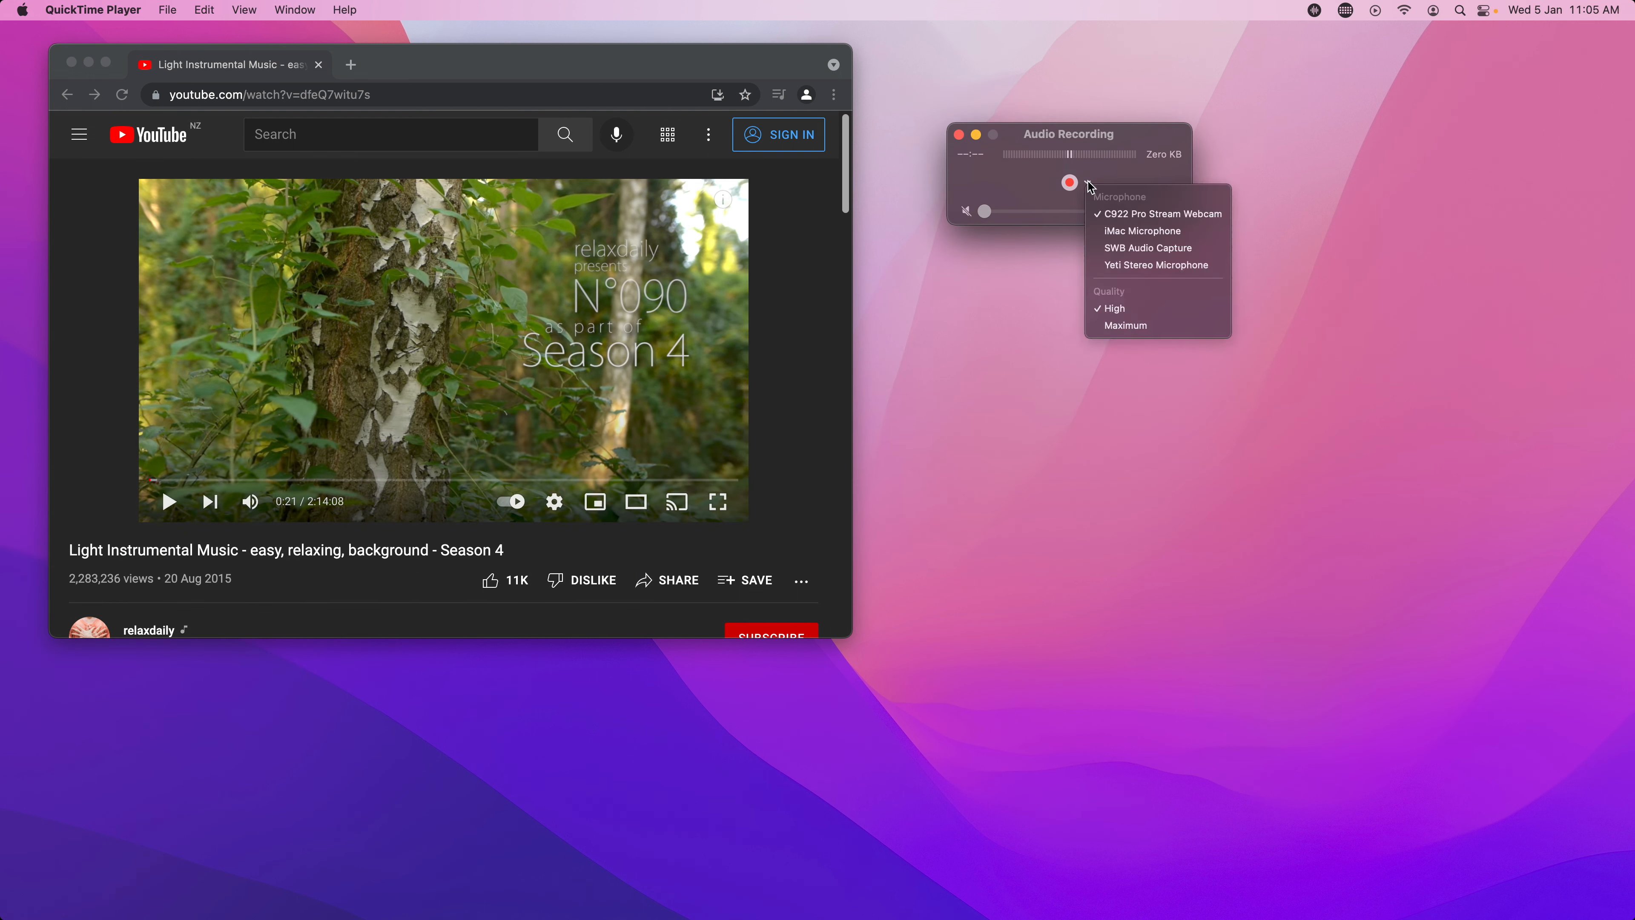
left_click(1139, 253)
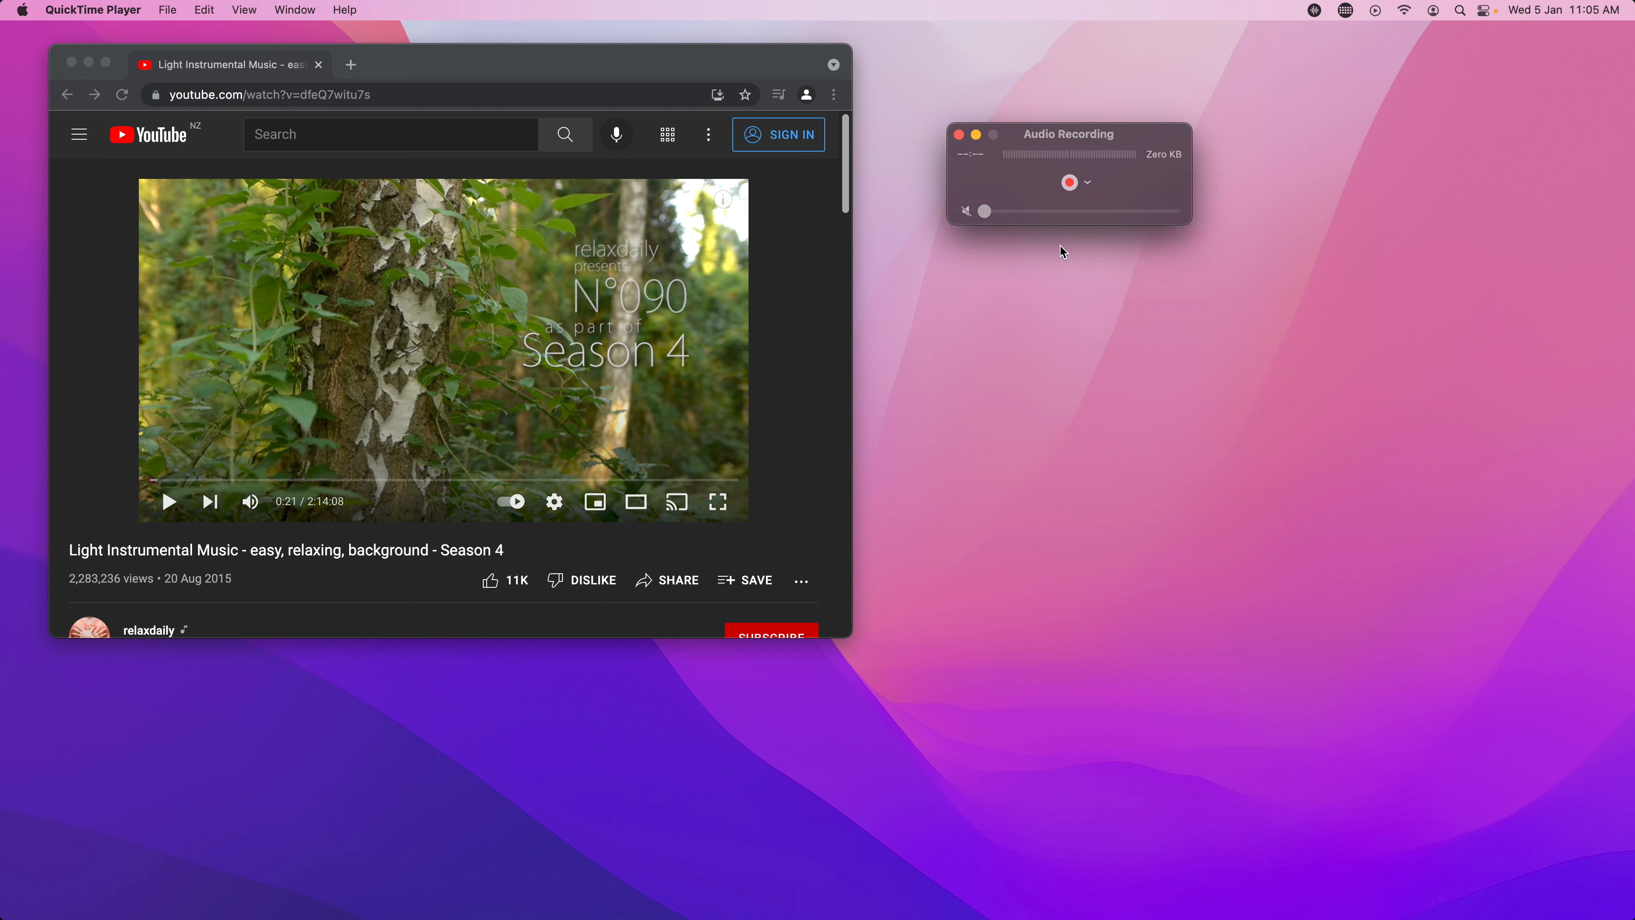
- Turn on the SWB Audio App preview to the iMac Speakers and close its settings
left_click(1314, 11)
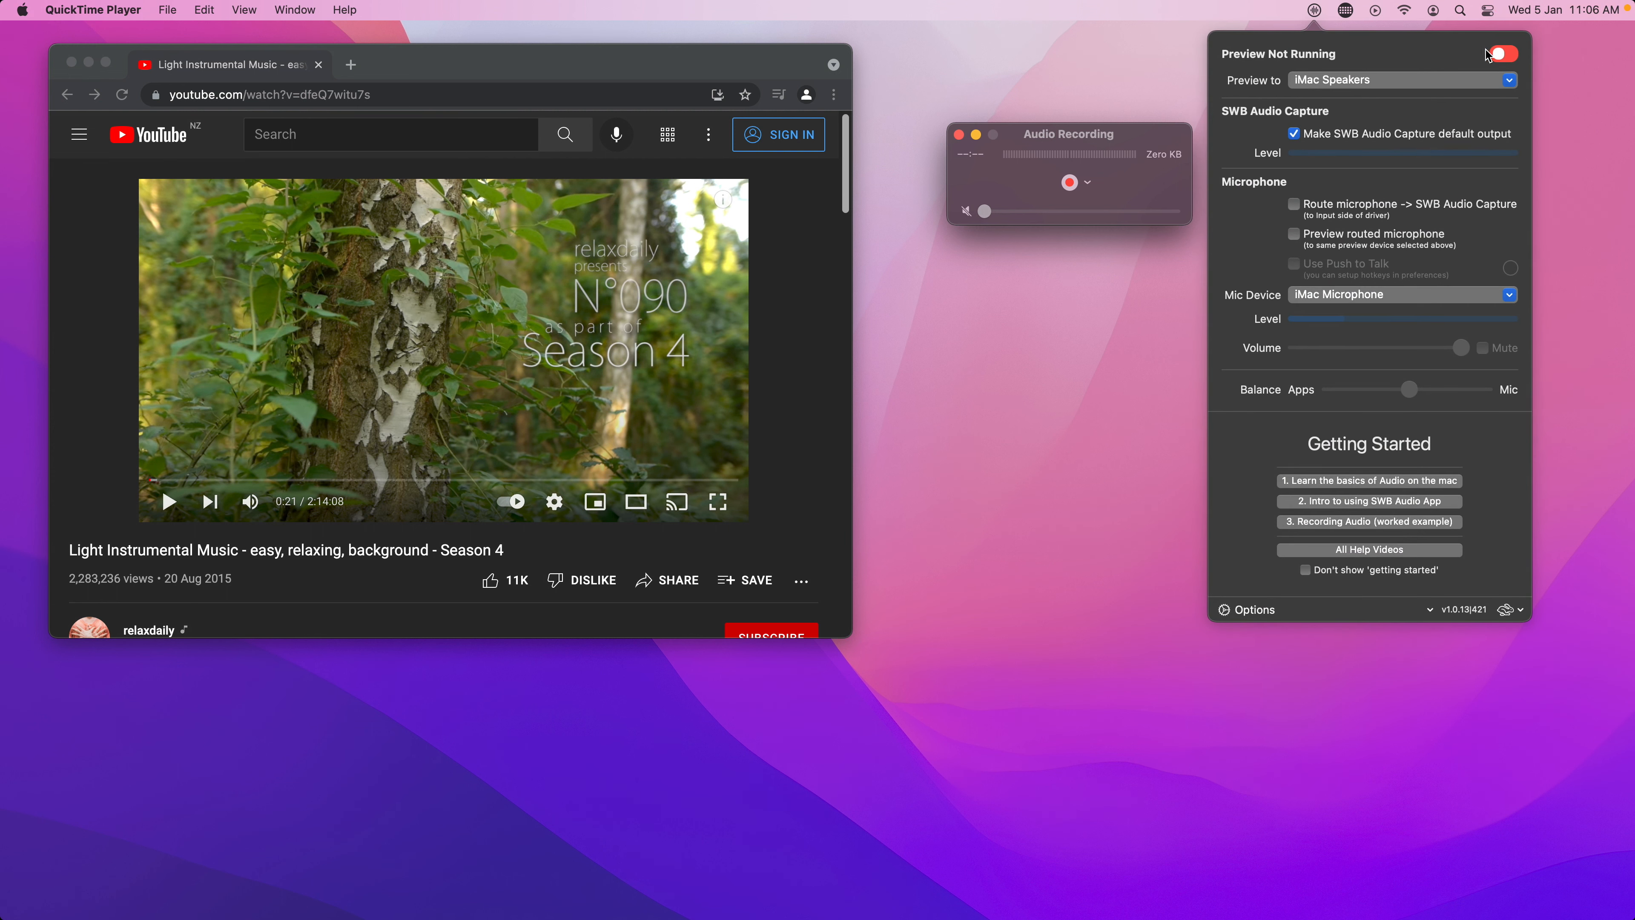
left_click(1510, 57)
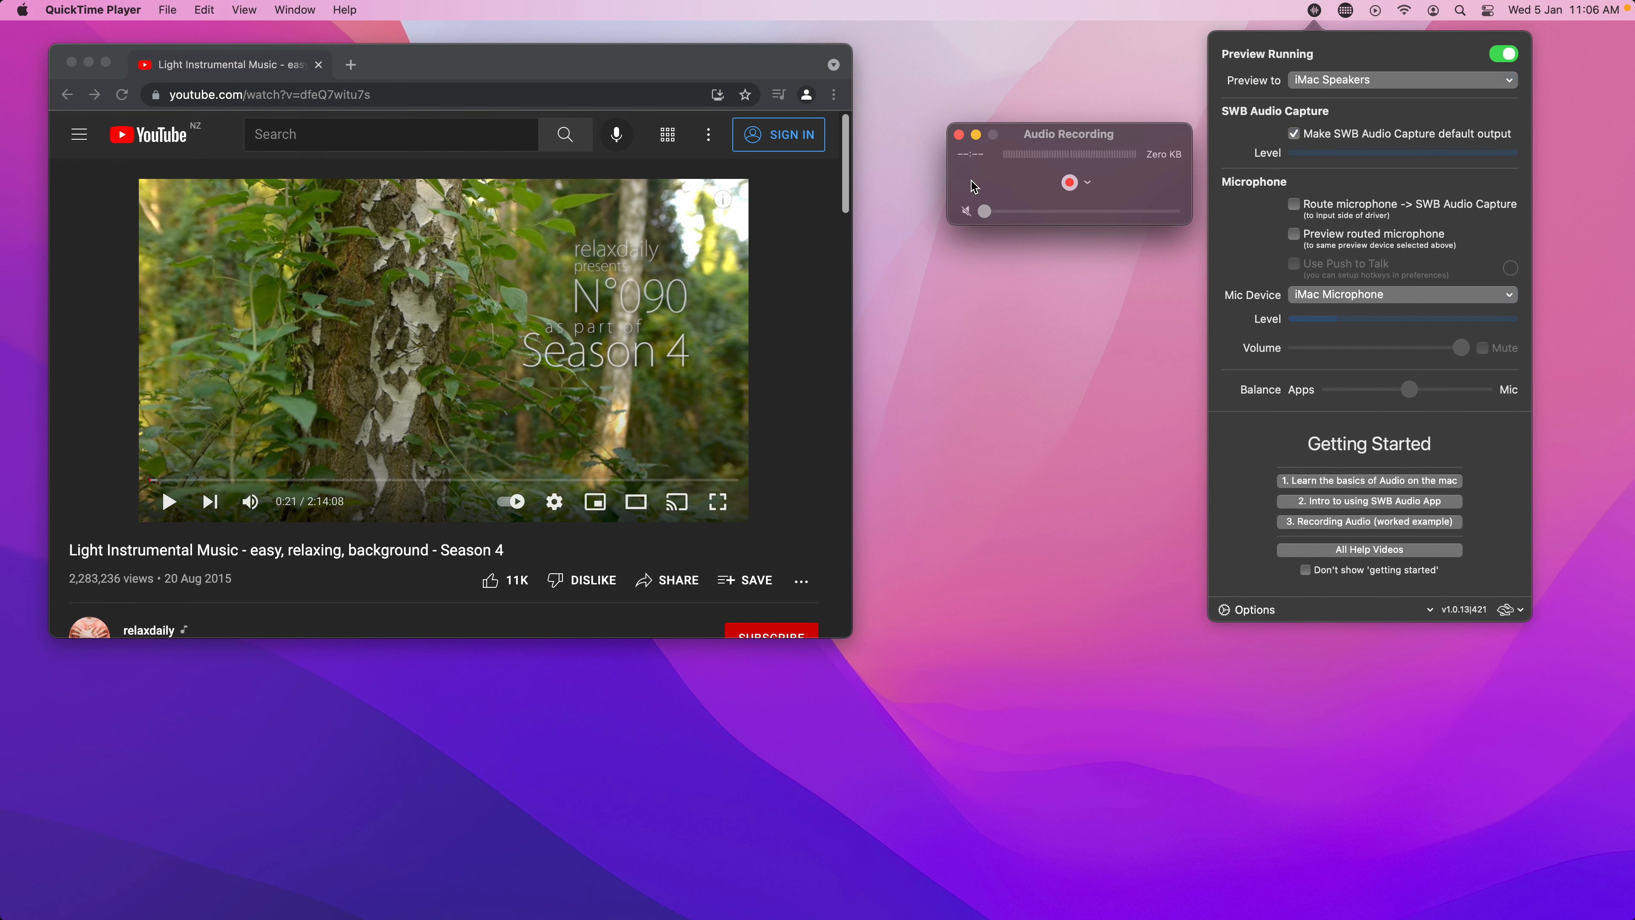
left_click(956, 184)
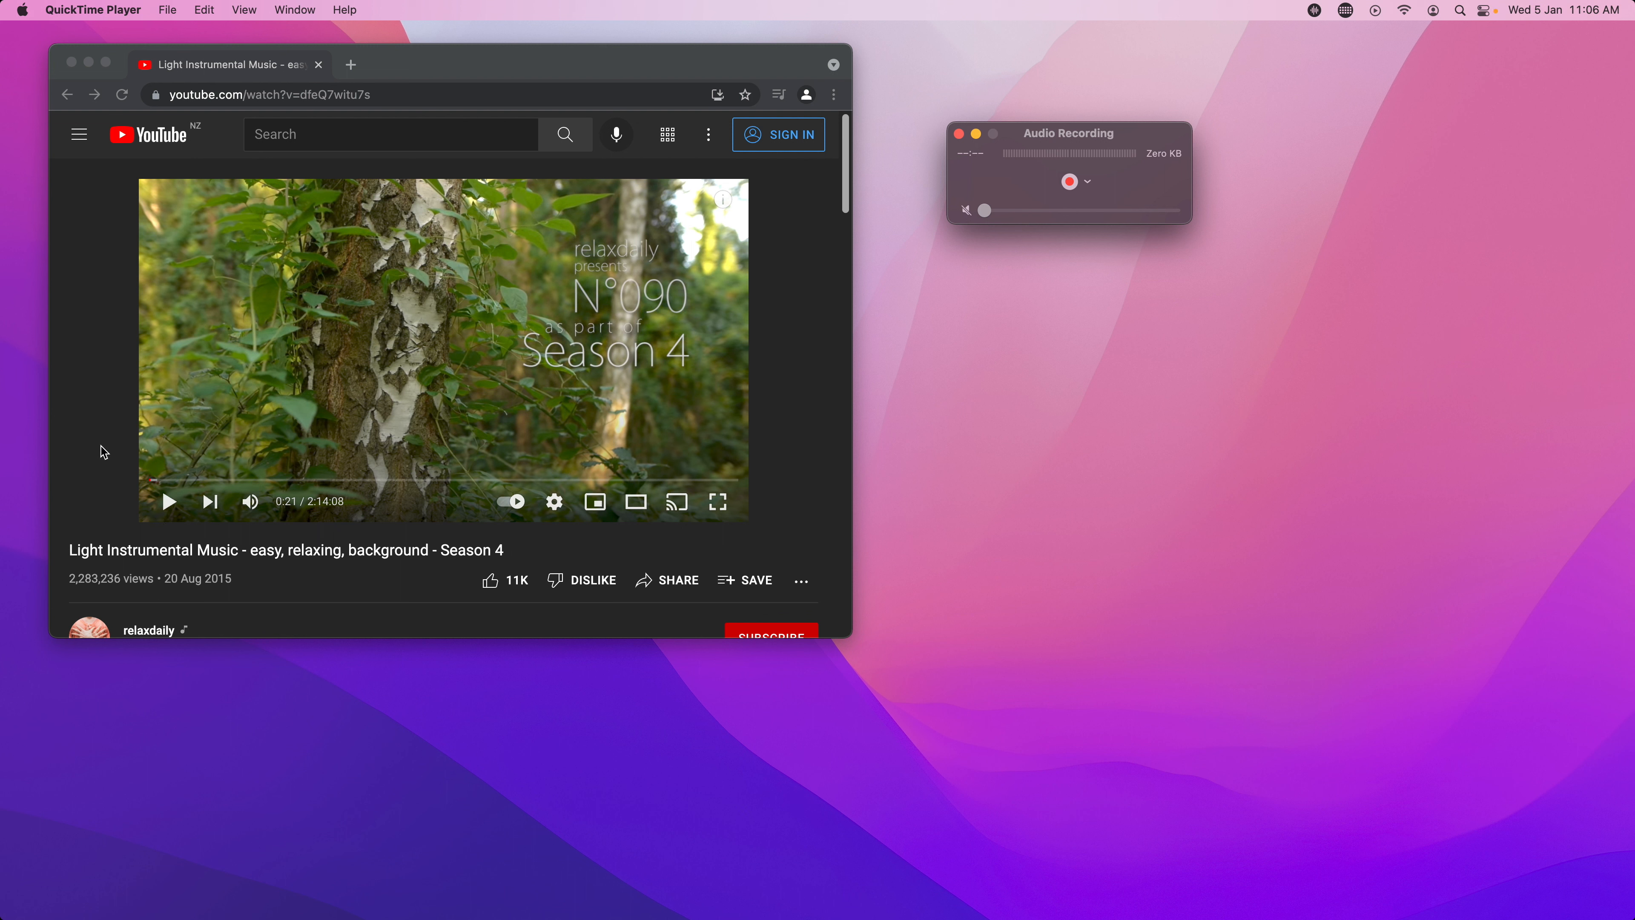
- Switch to Chrome and play and pause the YouTube video twice to test the recorder's input level
left_click(168, 509)
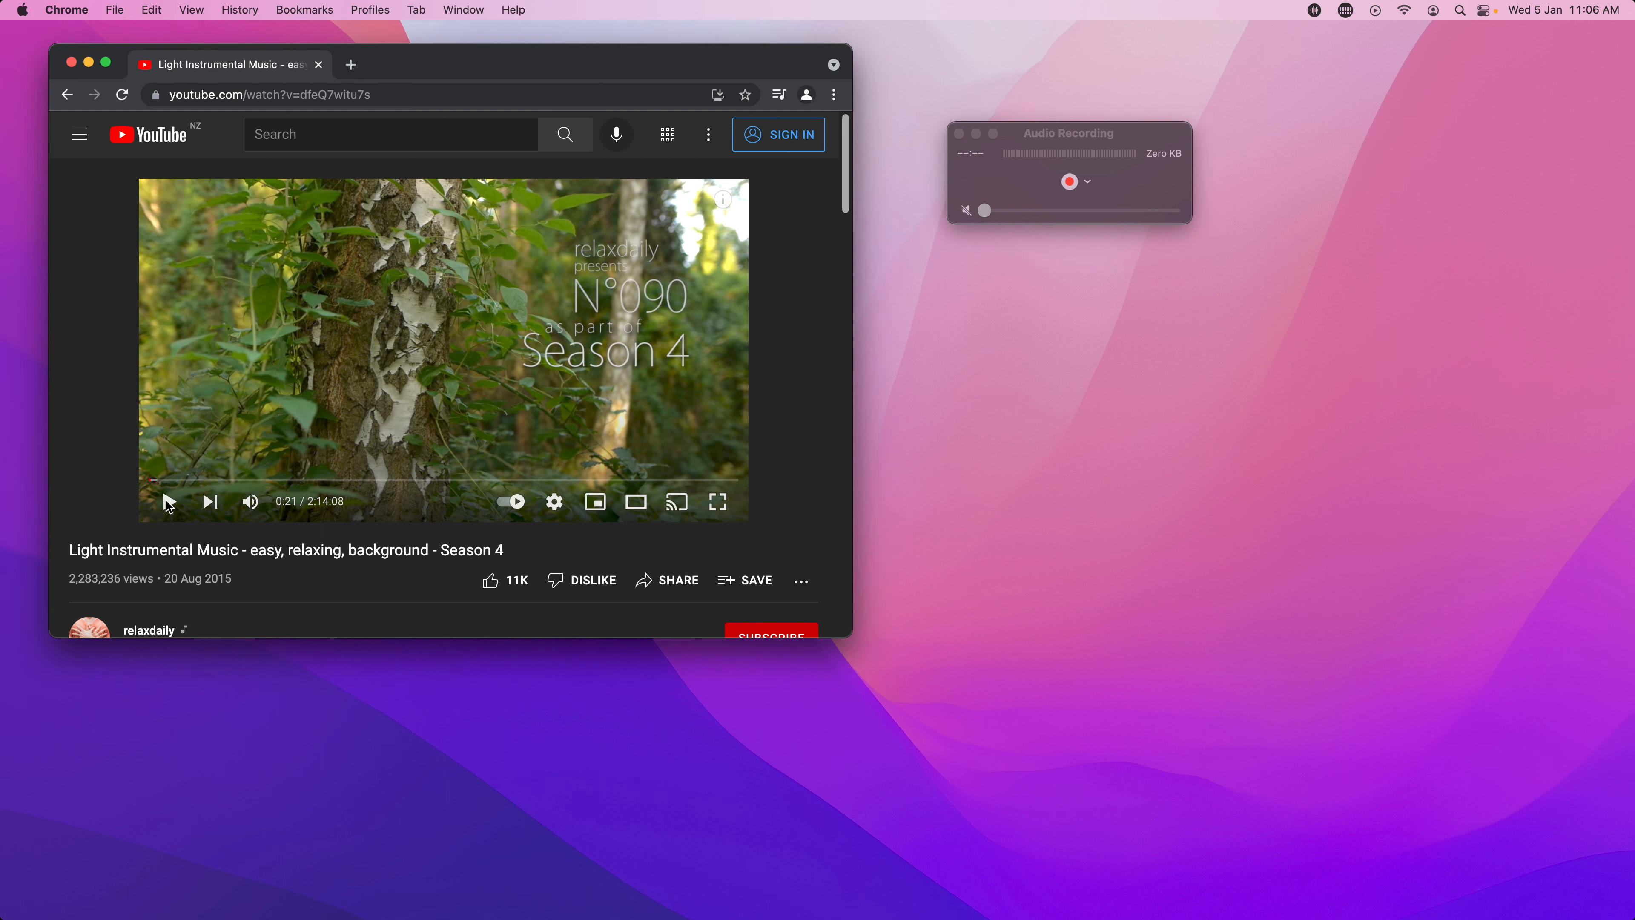
left_click(169, 508)
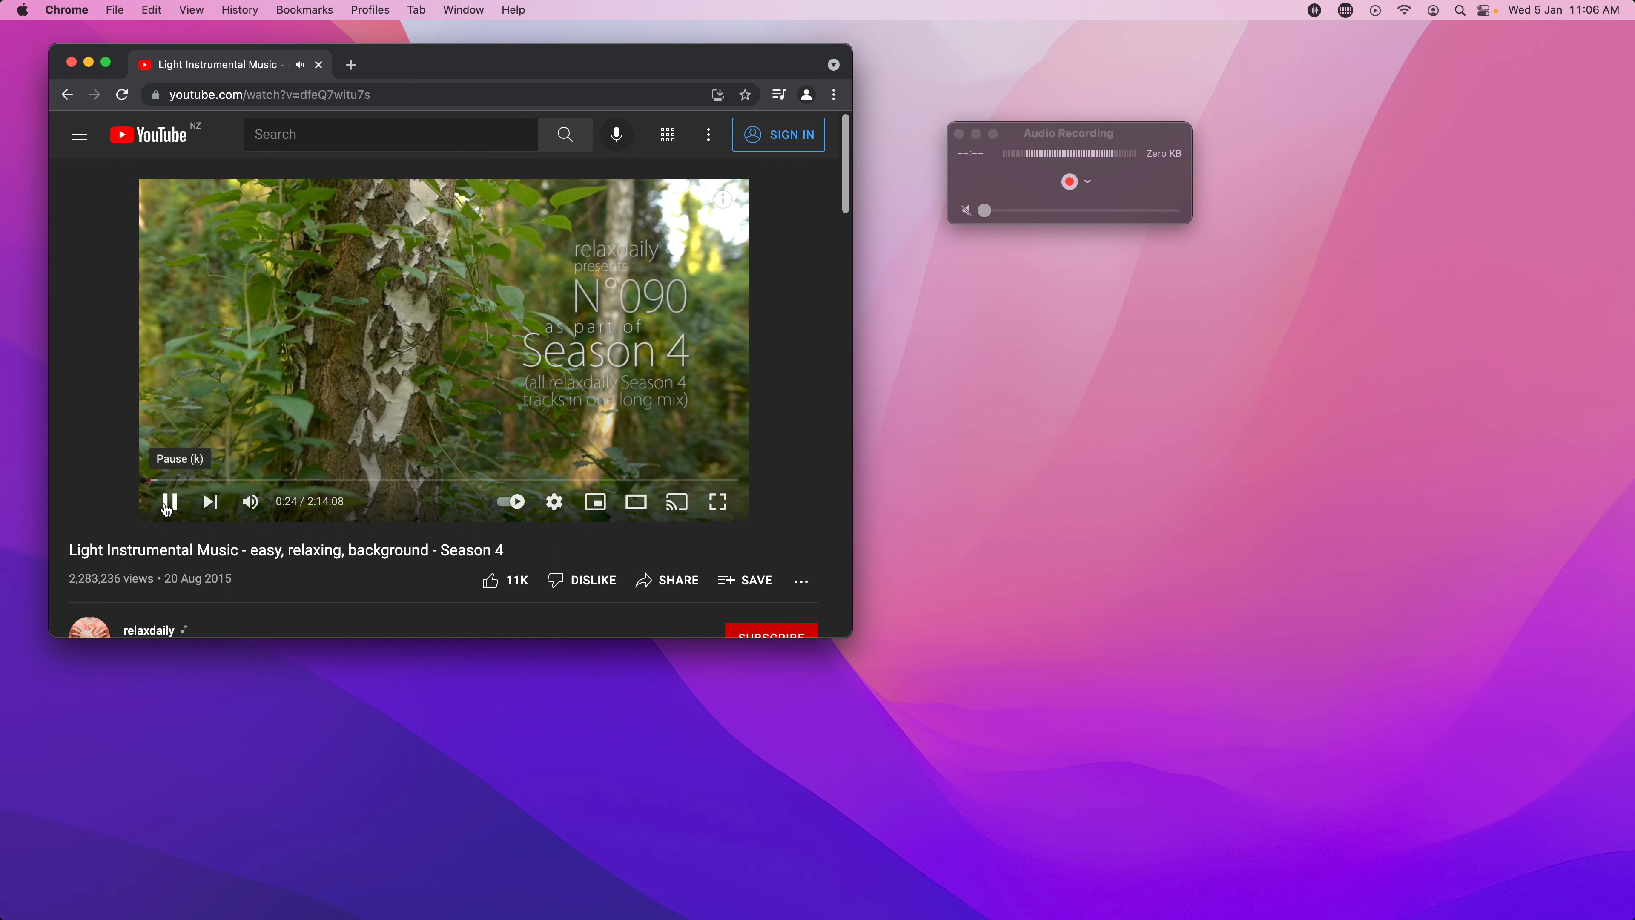
left_click(169, 507)
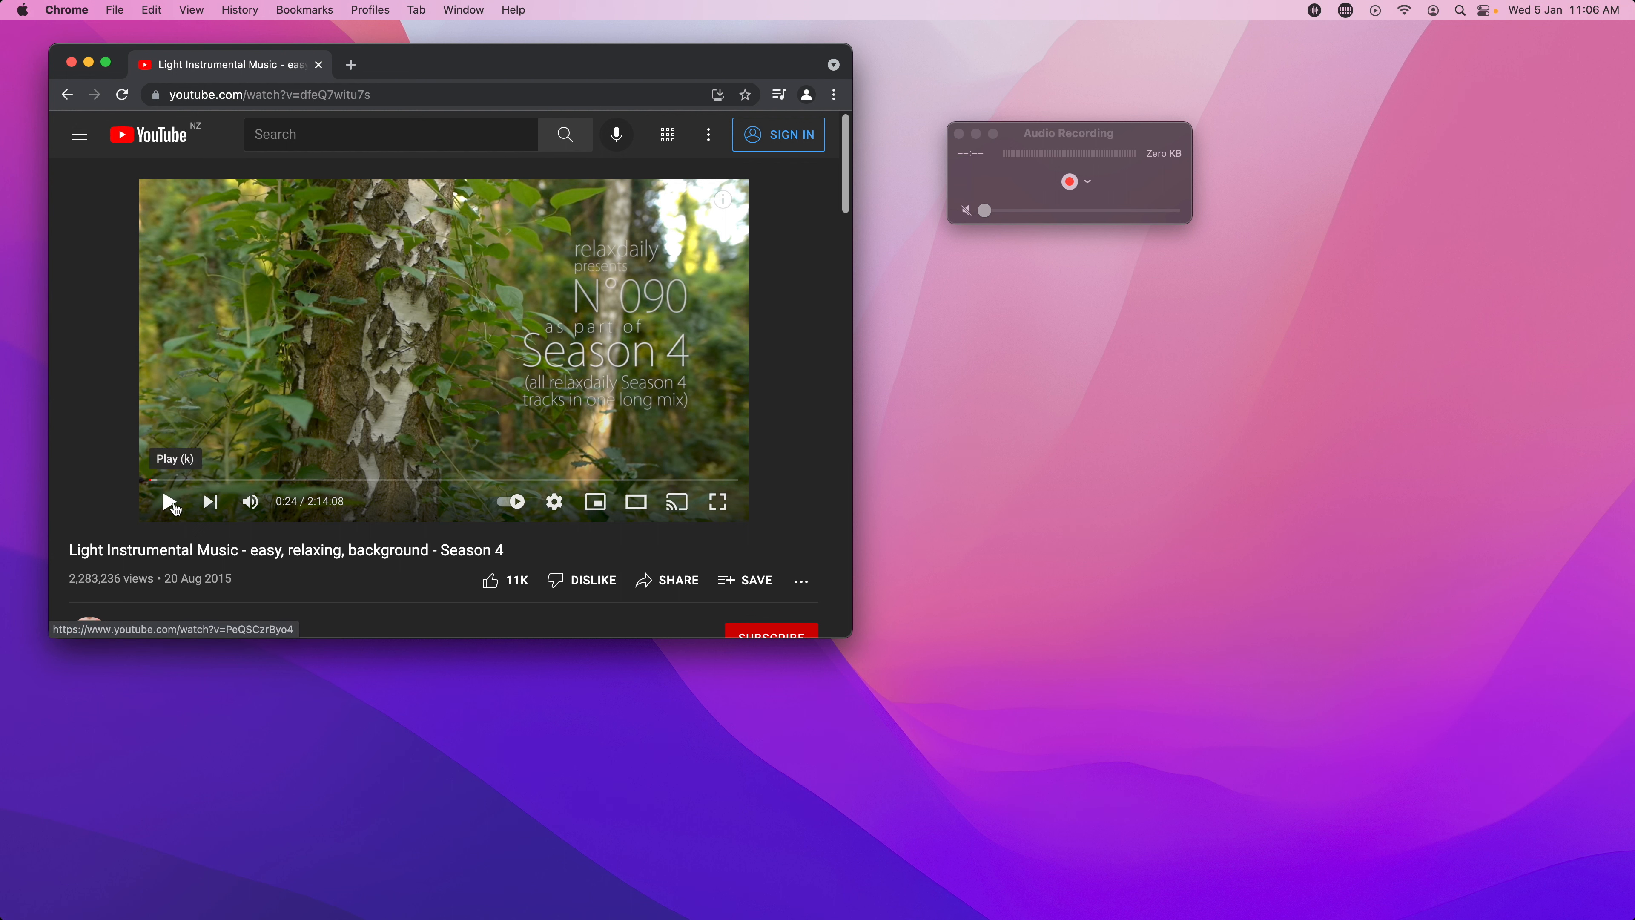
left_click(175, 507)
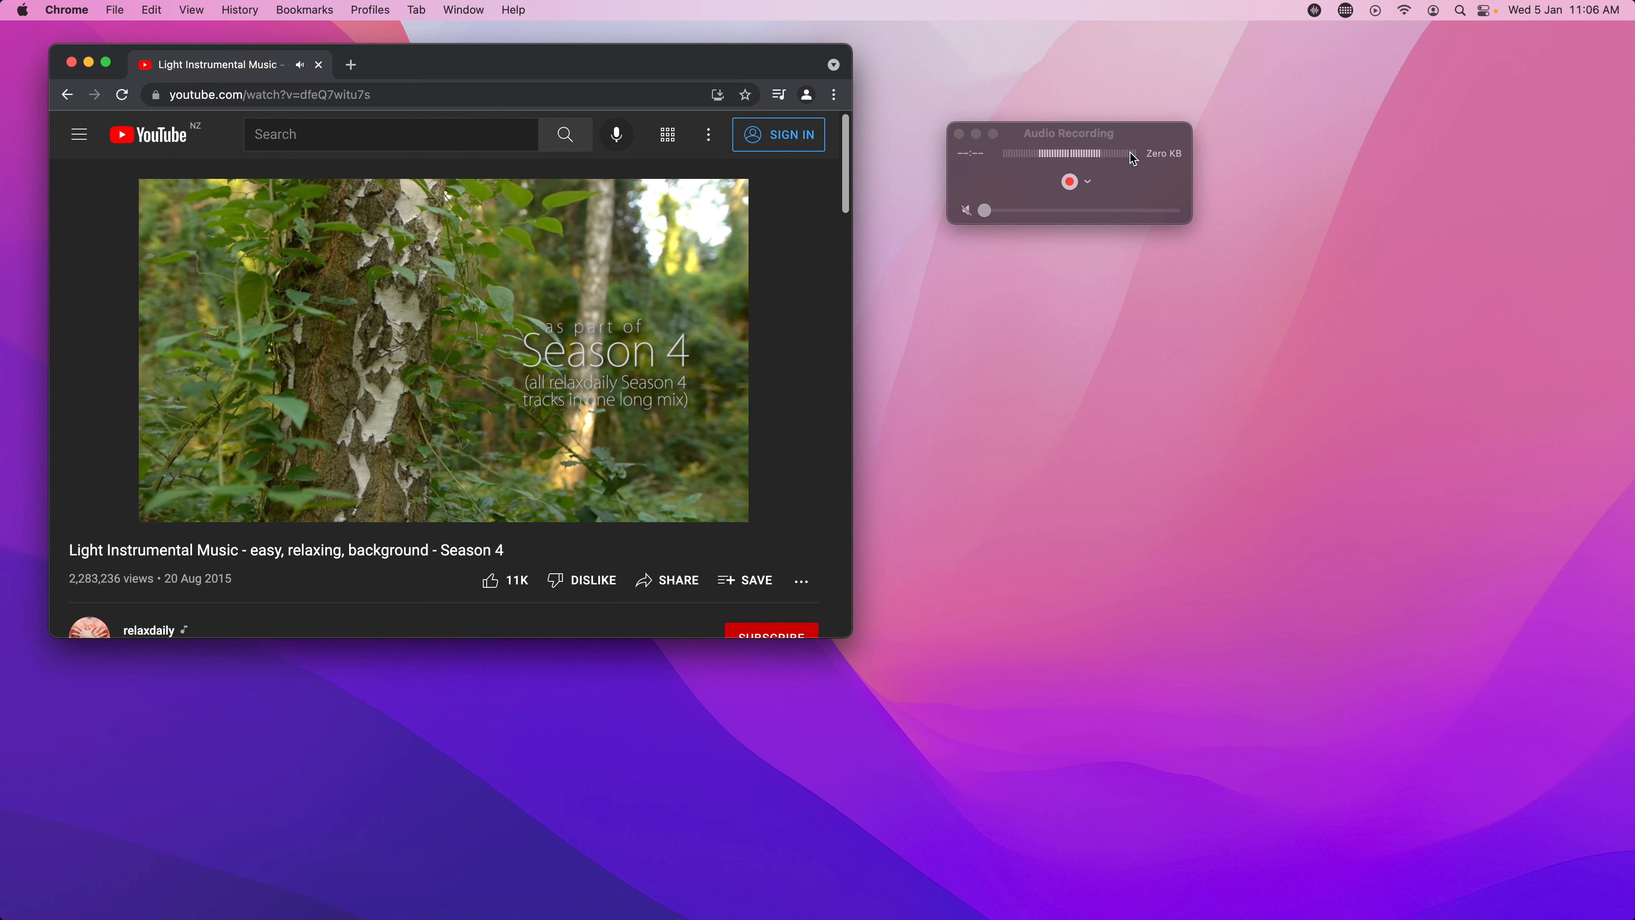
left_click(171, 505)
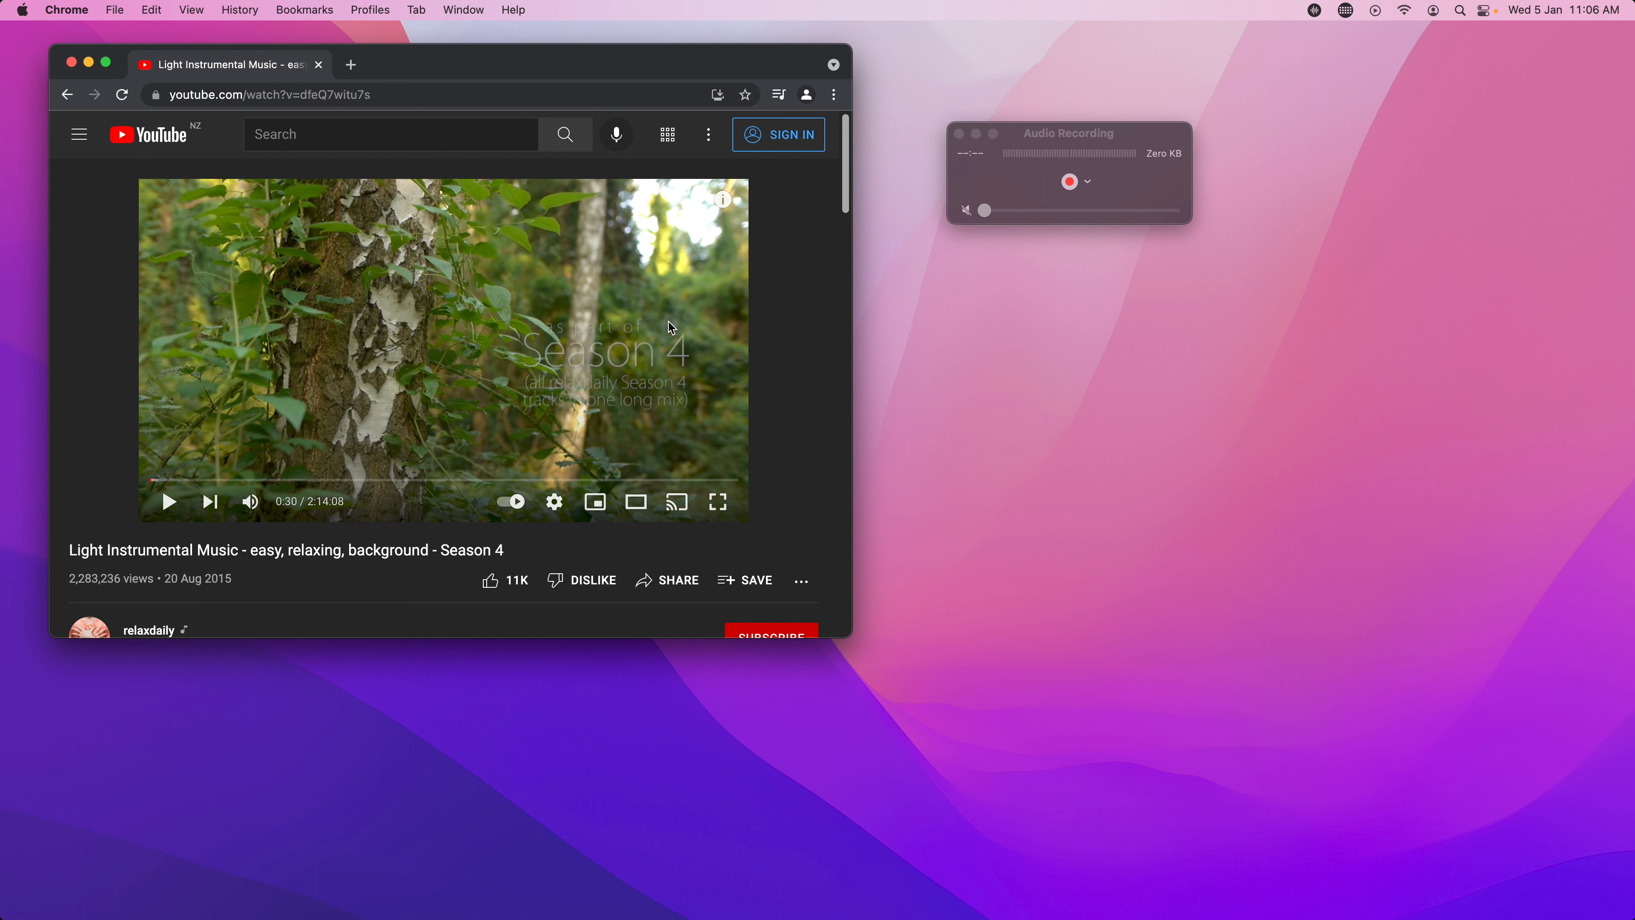
- Check the microphone source of the audio recording and move its window up closer to the browser
left_click(1089, 181)
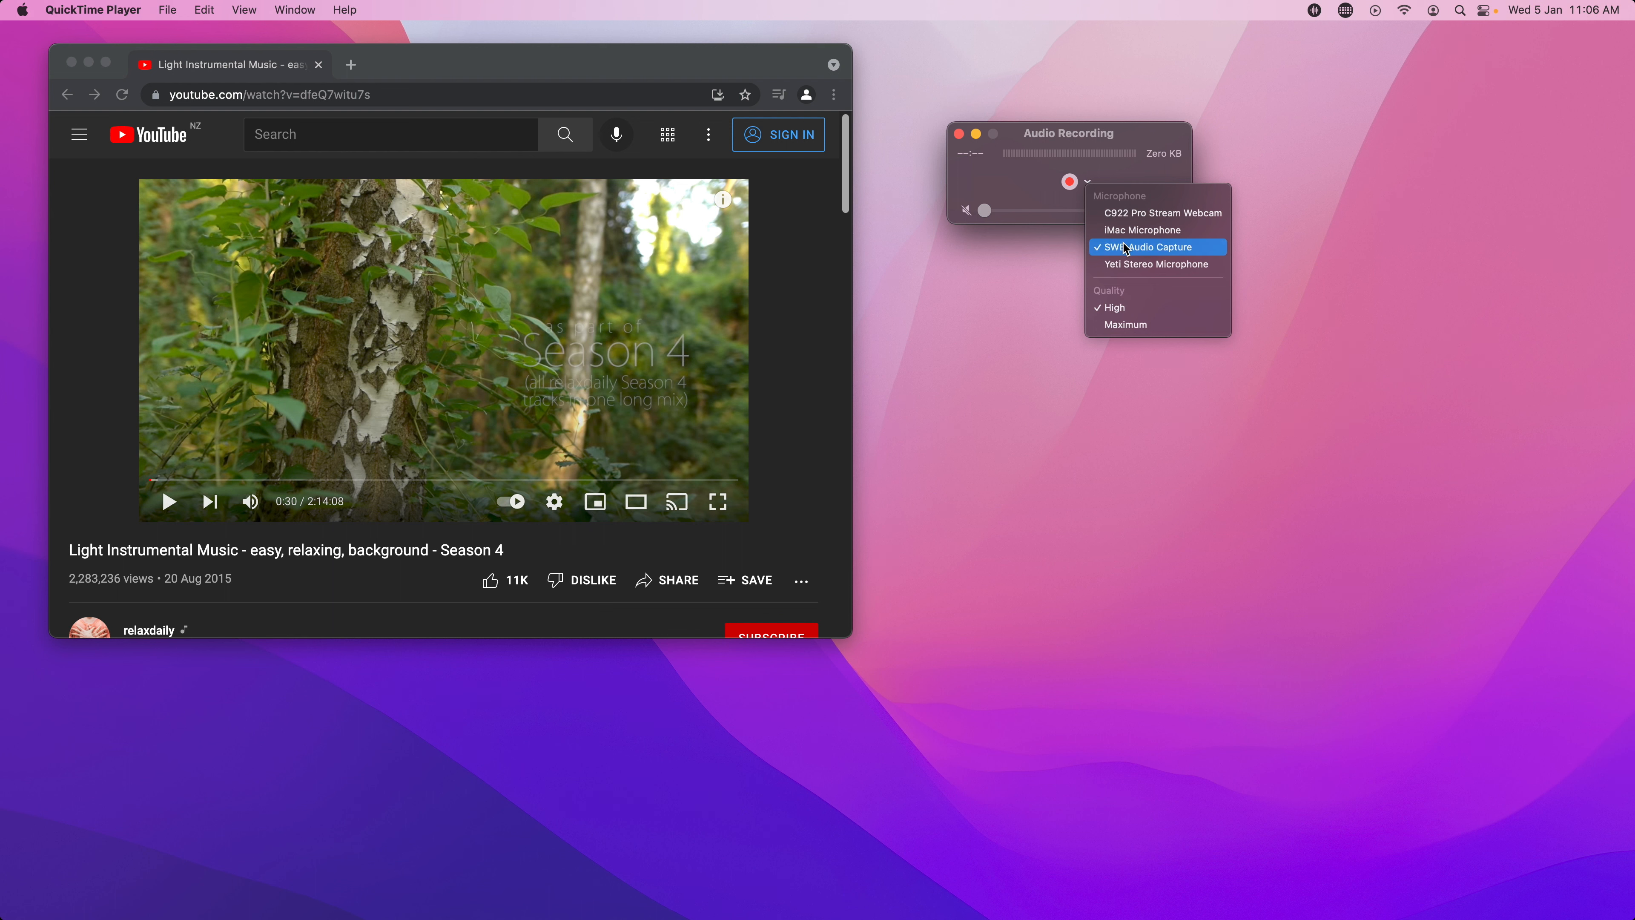
left_click(1028, 189)
left_click_drag(1013, 134, 950, 87)
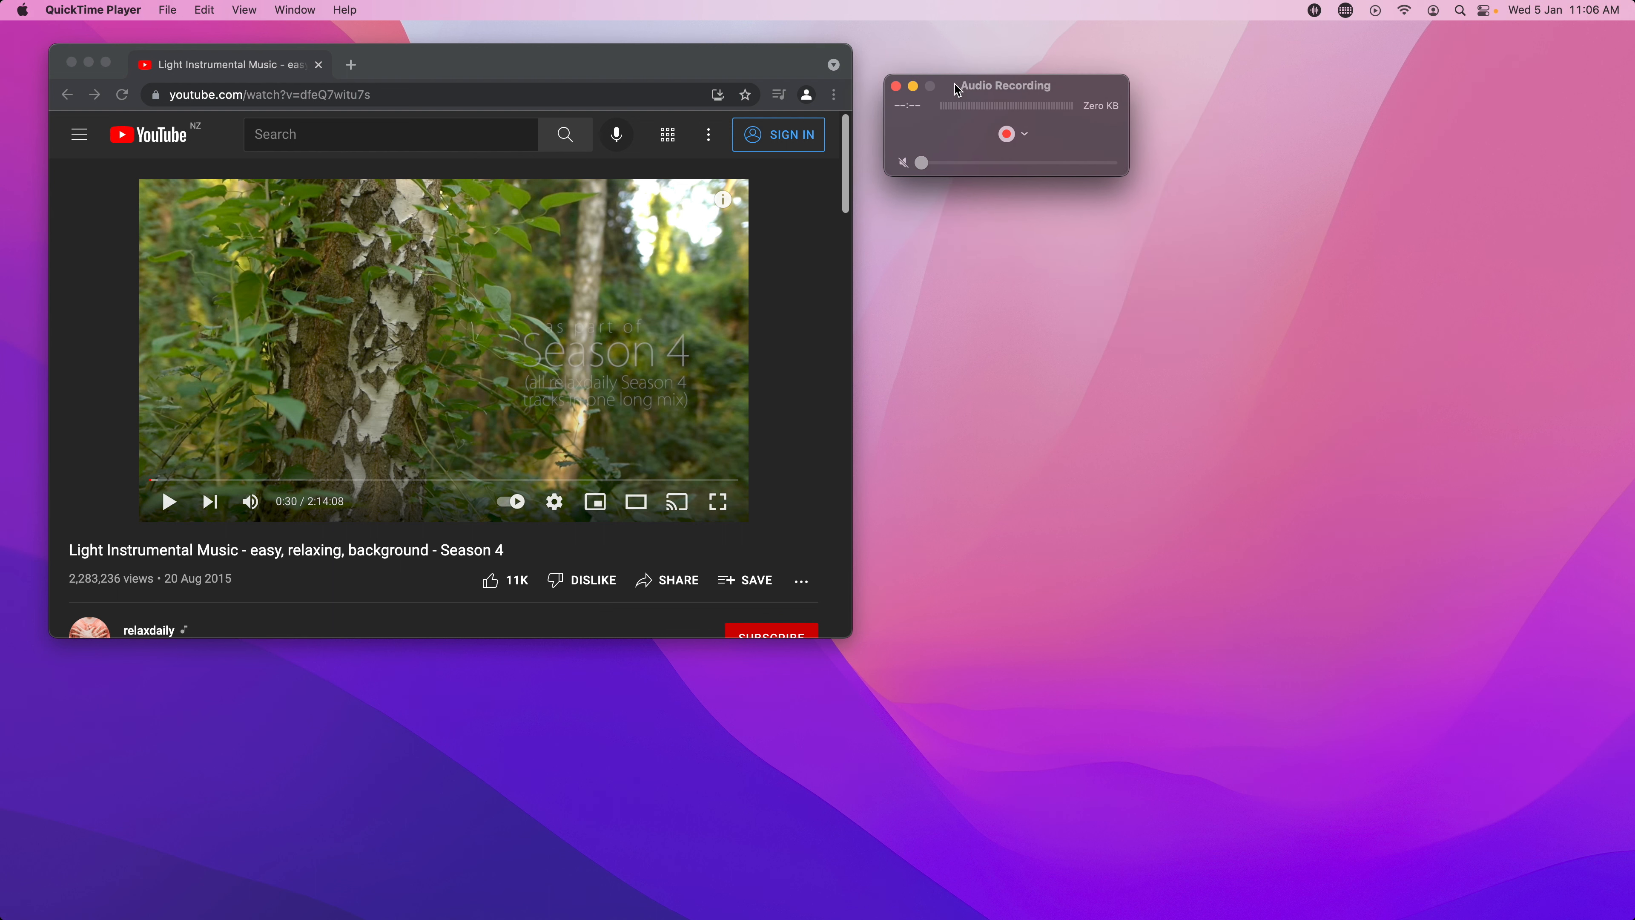
- Review the preview and default output settings of SWB Audio Capture
left_click(1315, 12)
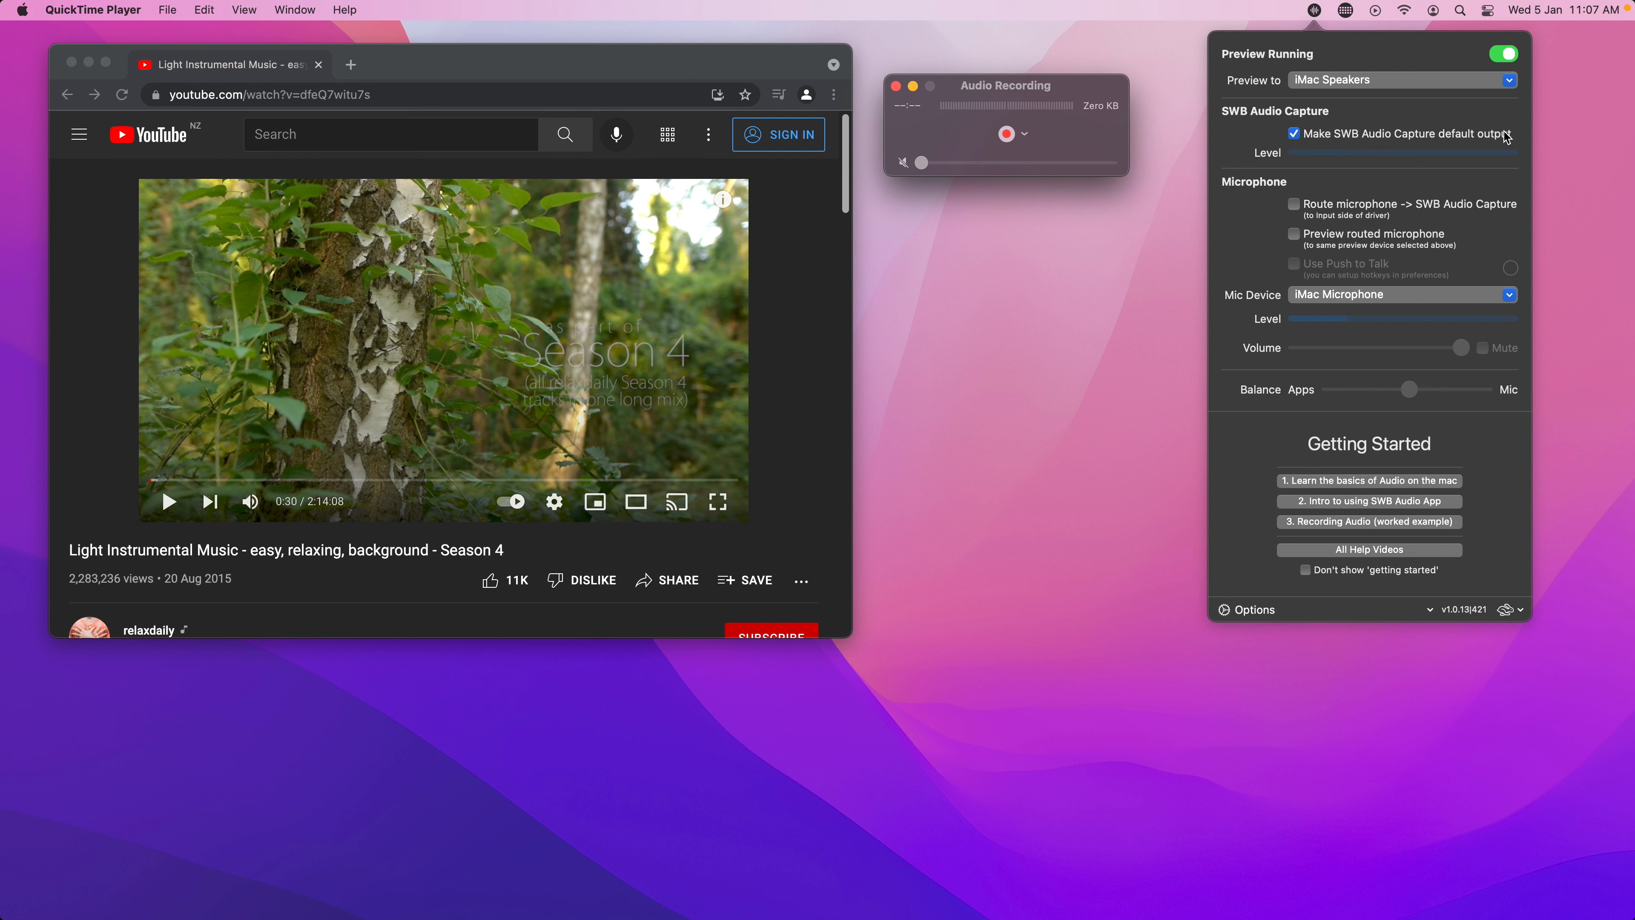
left_click(1505, 58)
left_click(1124, 225)
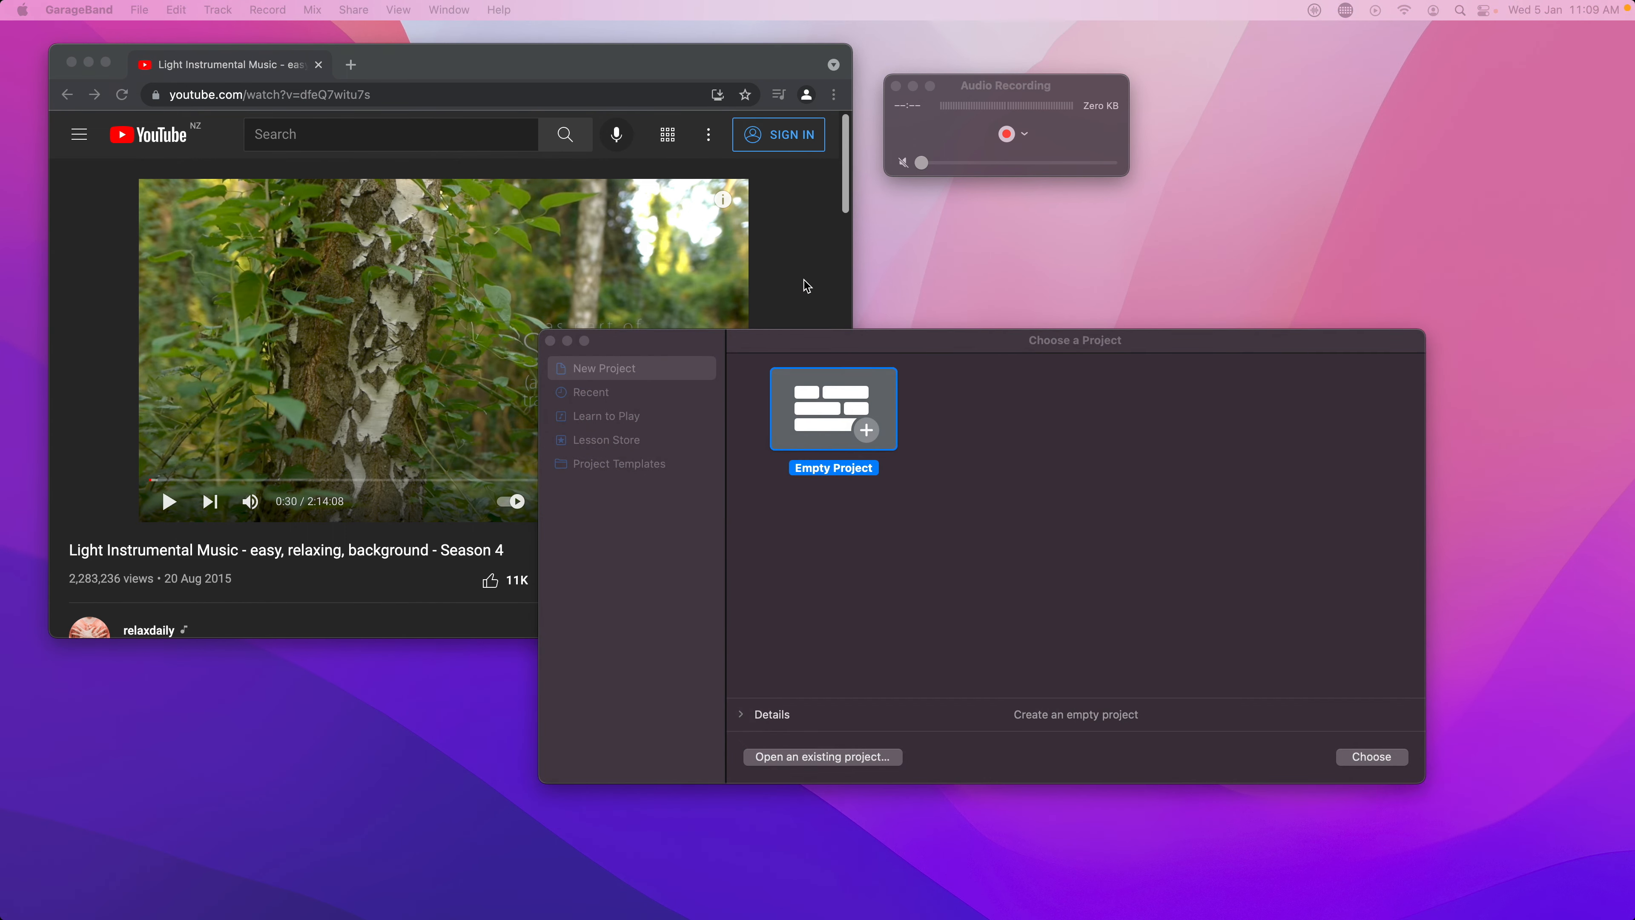
- Examine the YouTube player's settings in Chrome for an audio output option
left_click(807, 288)
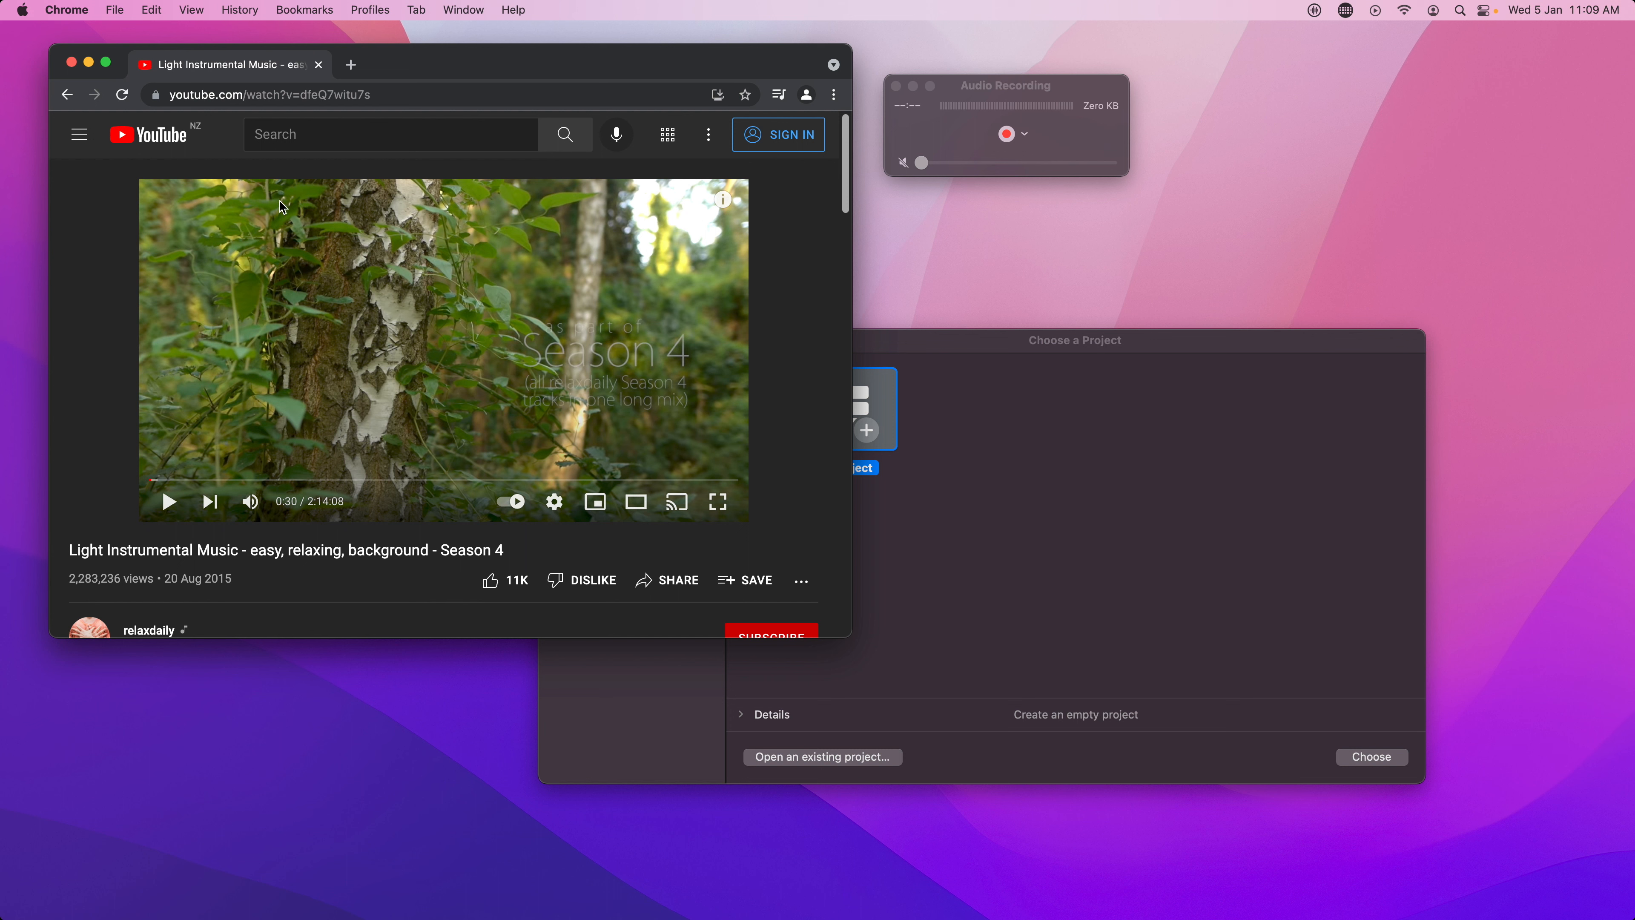
left_click(554, 502)
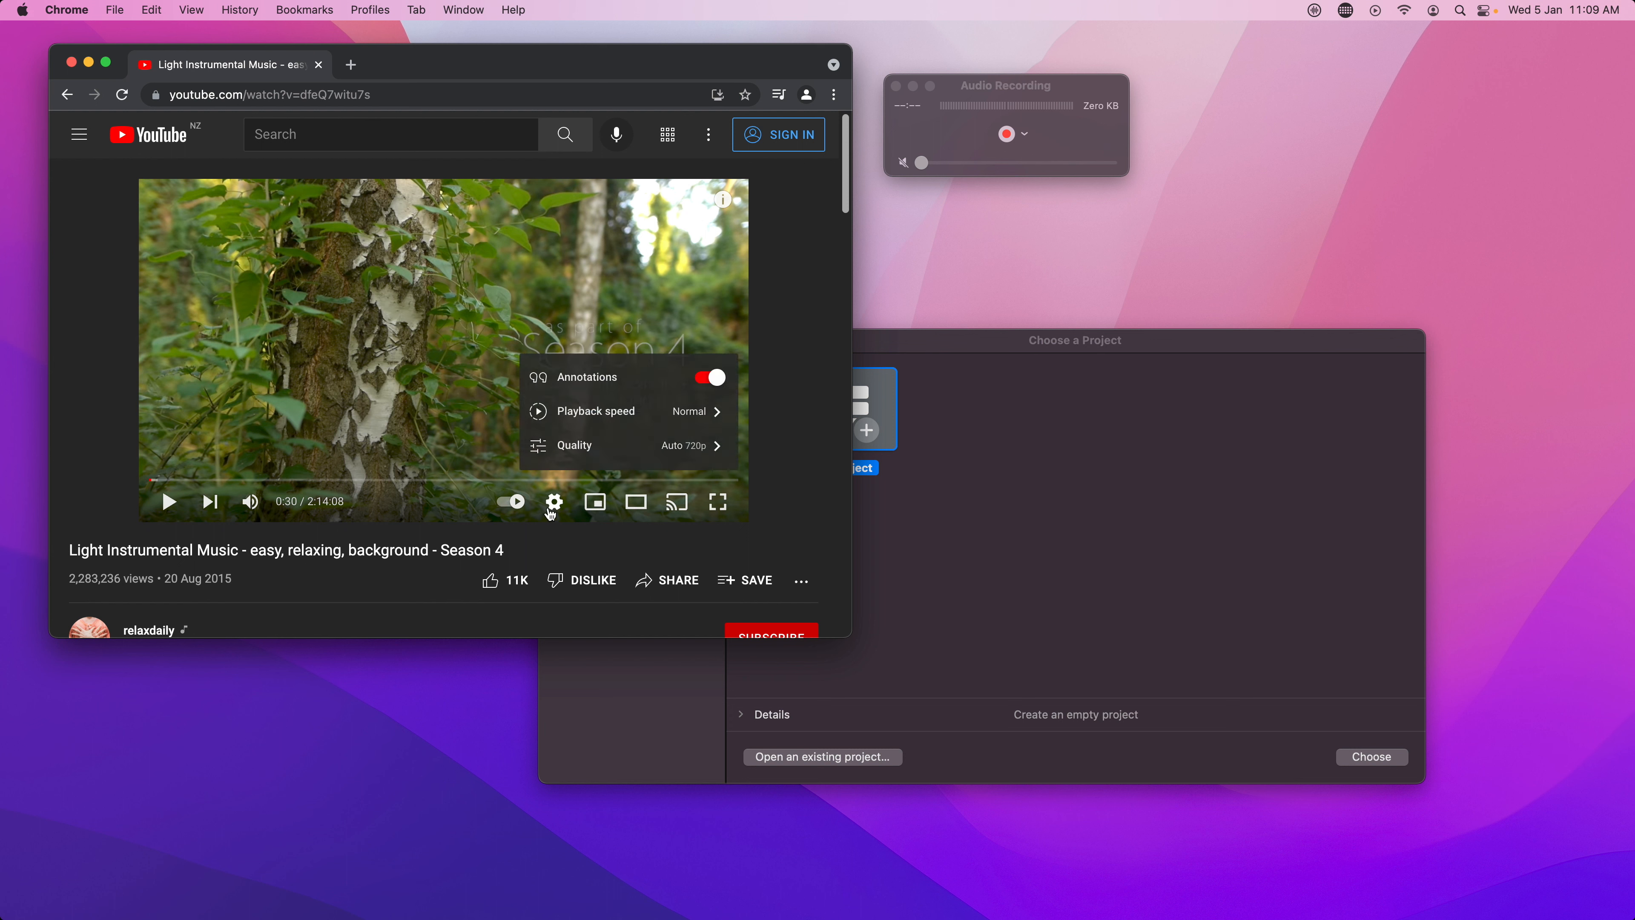
left_click(113, 454)
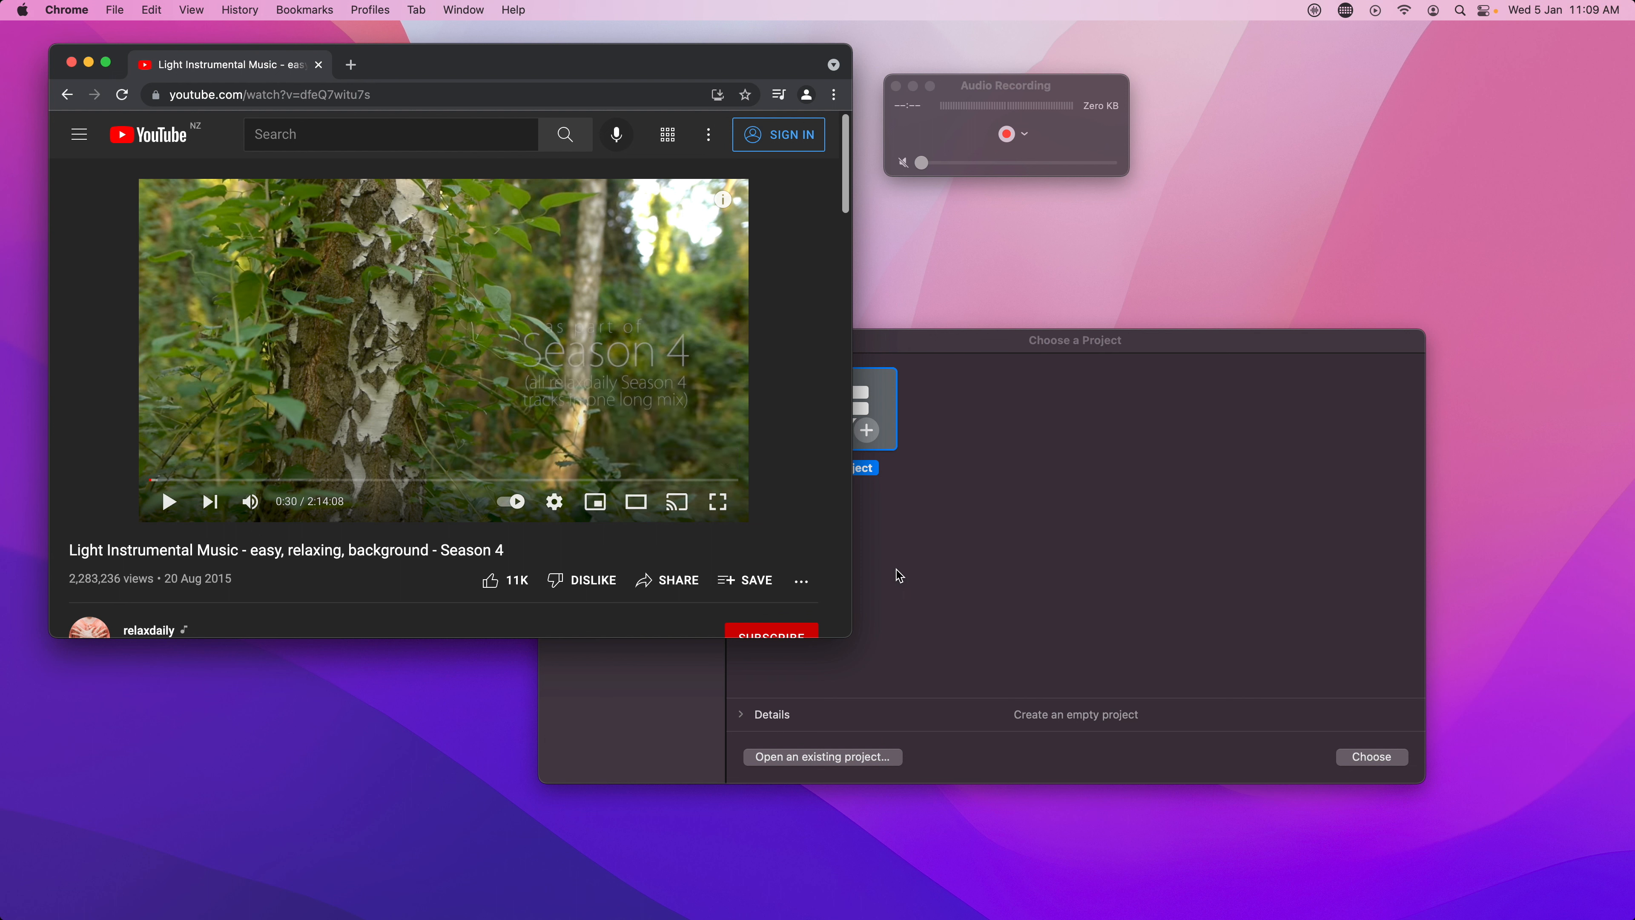
- Switch to GarageBand and create an empty project with a Software Instrument track
left_click(934, 598)
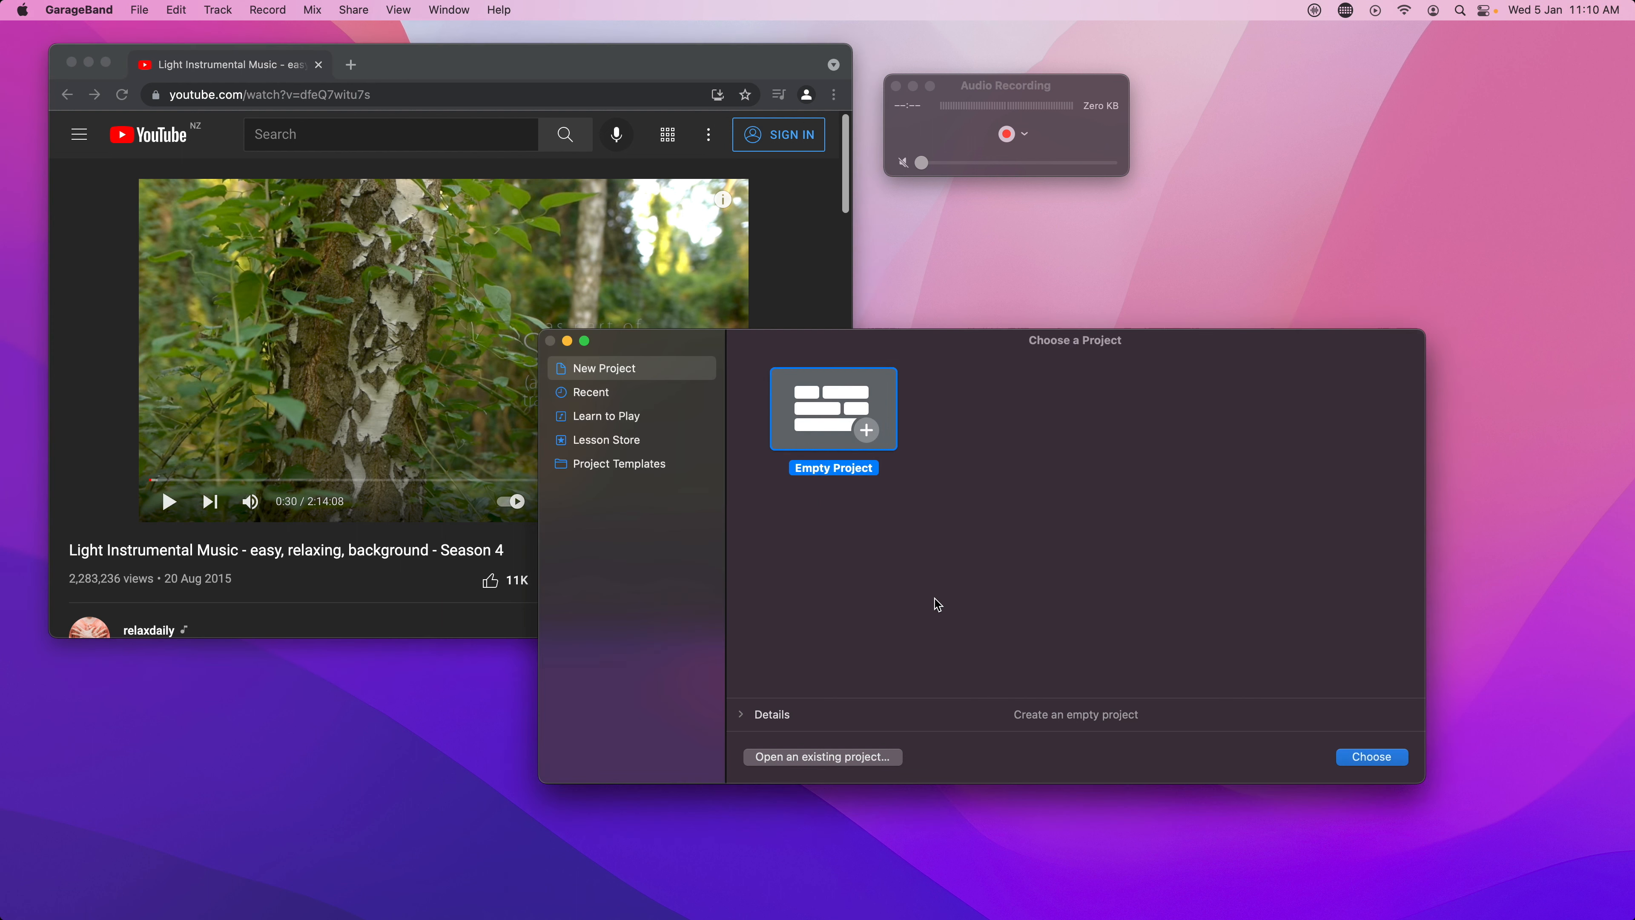
left_click(1358, 759)
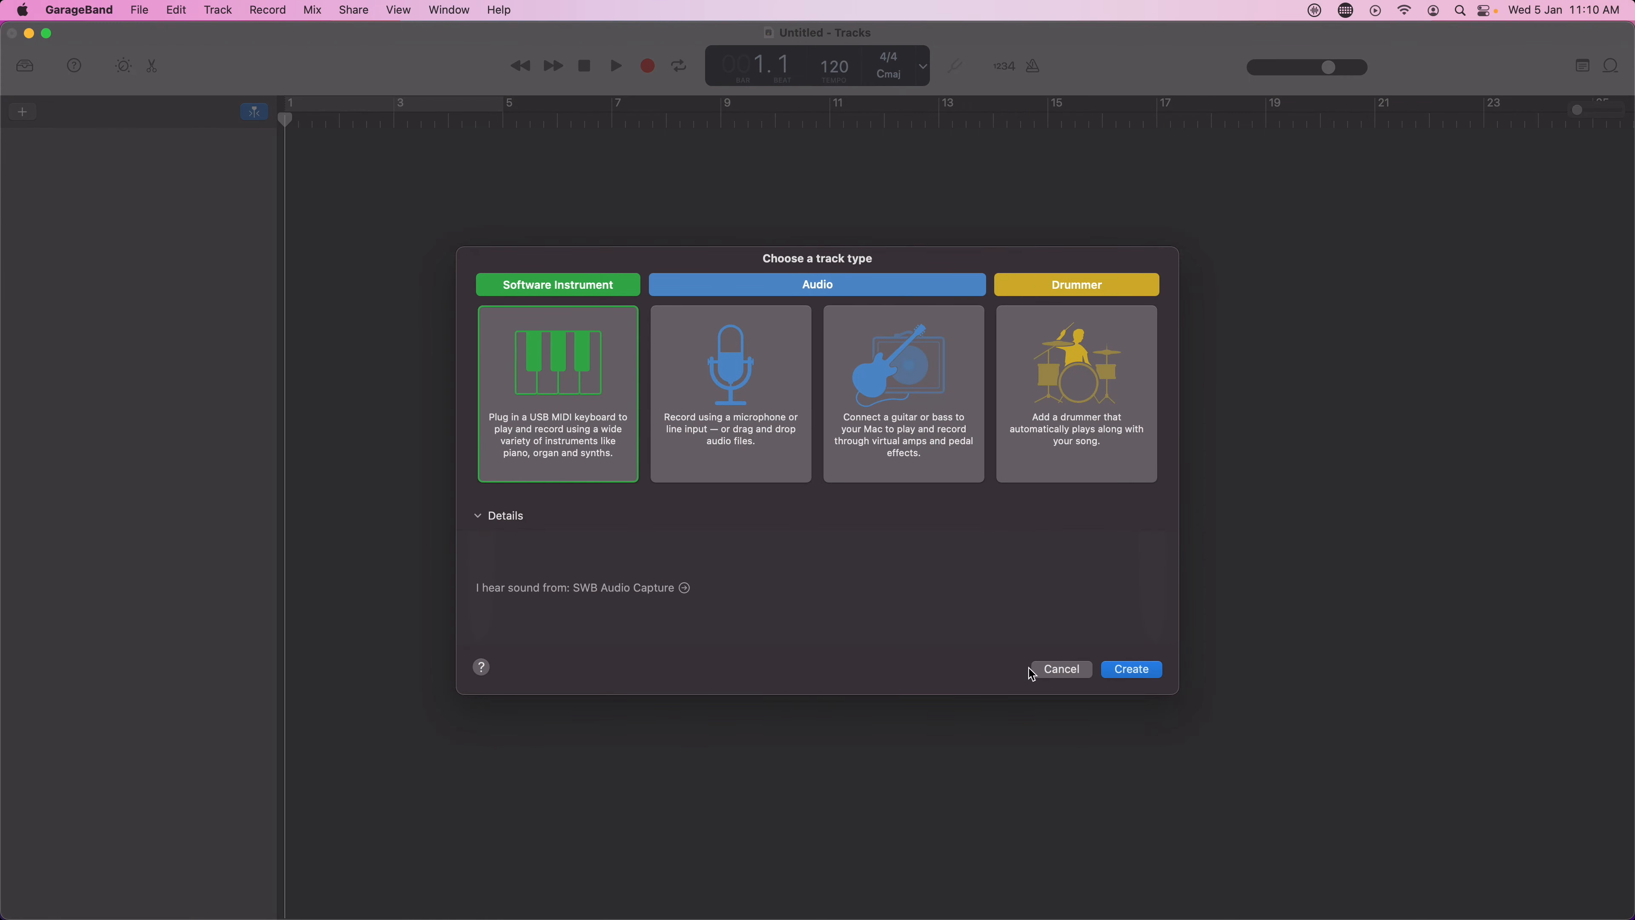
left_click(1137, 673)
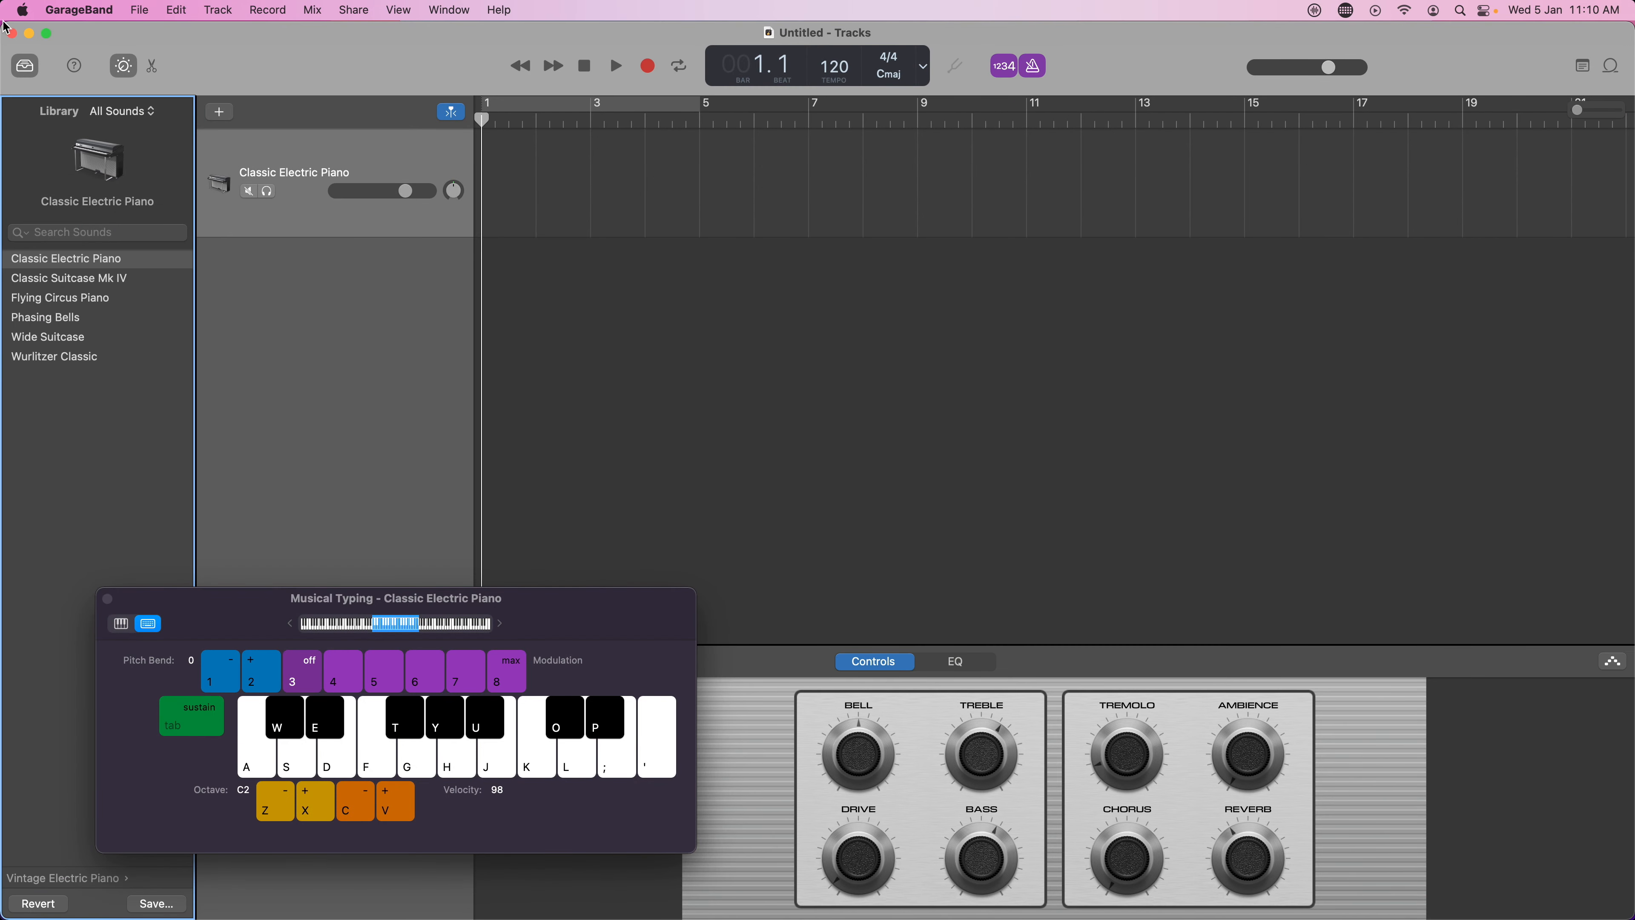
- Shrink the GarageBand project window, move it beside the YouTube window, and shift the Musical Typing keyboard slightly lower
left_click_drag(6, 28, 815, 351)
left_click_drag(948, 368, 857, 232)
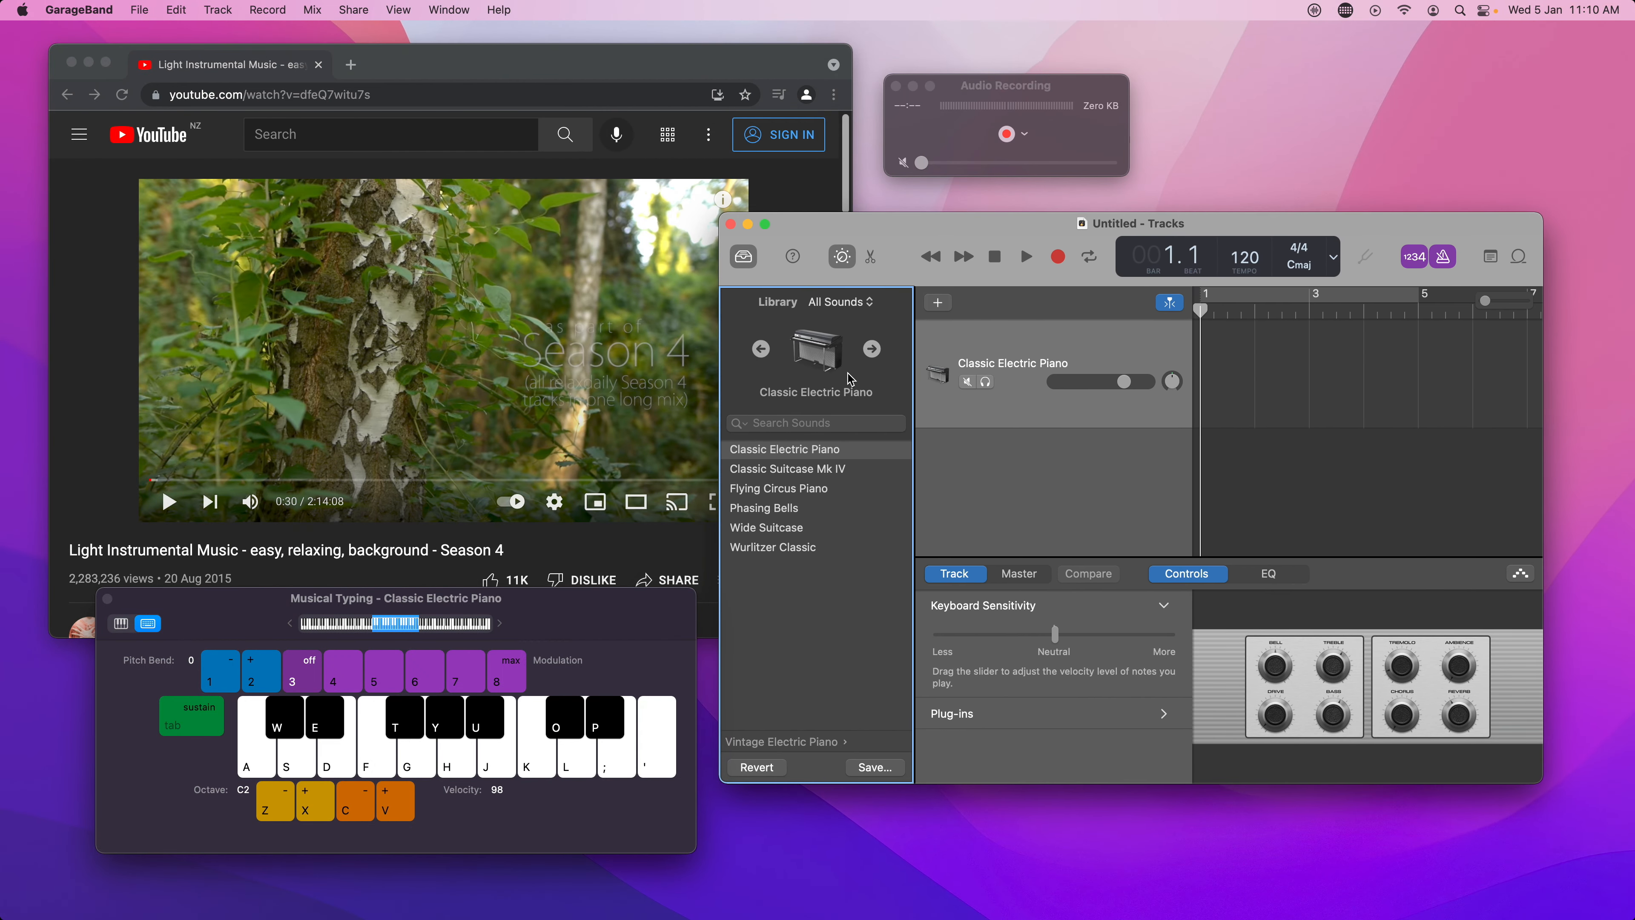
left_click(581, 766)
left_click_drag(567, 598, 572, 617)
left_click(1106, 489)
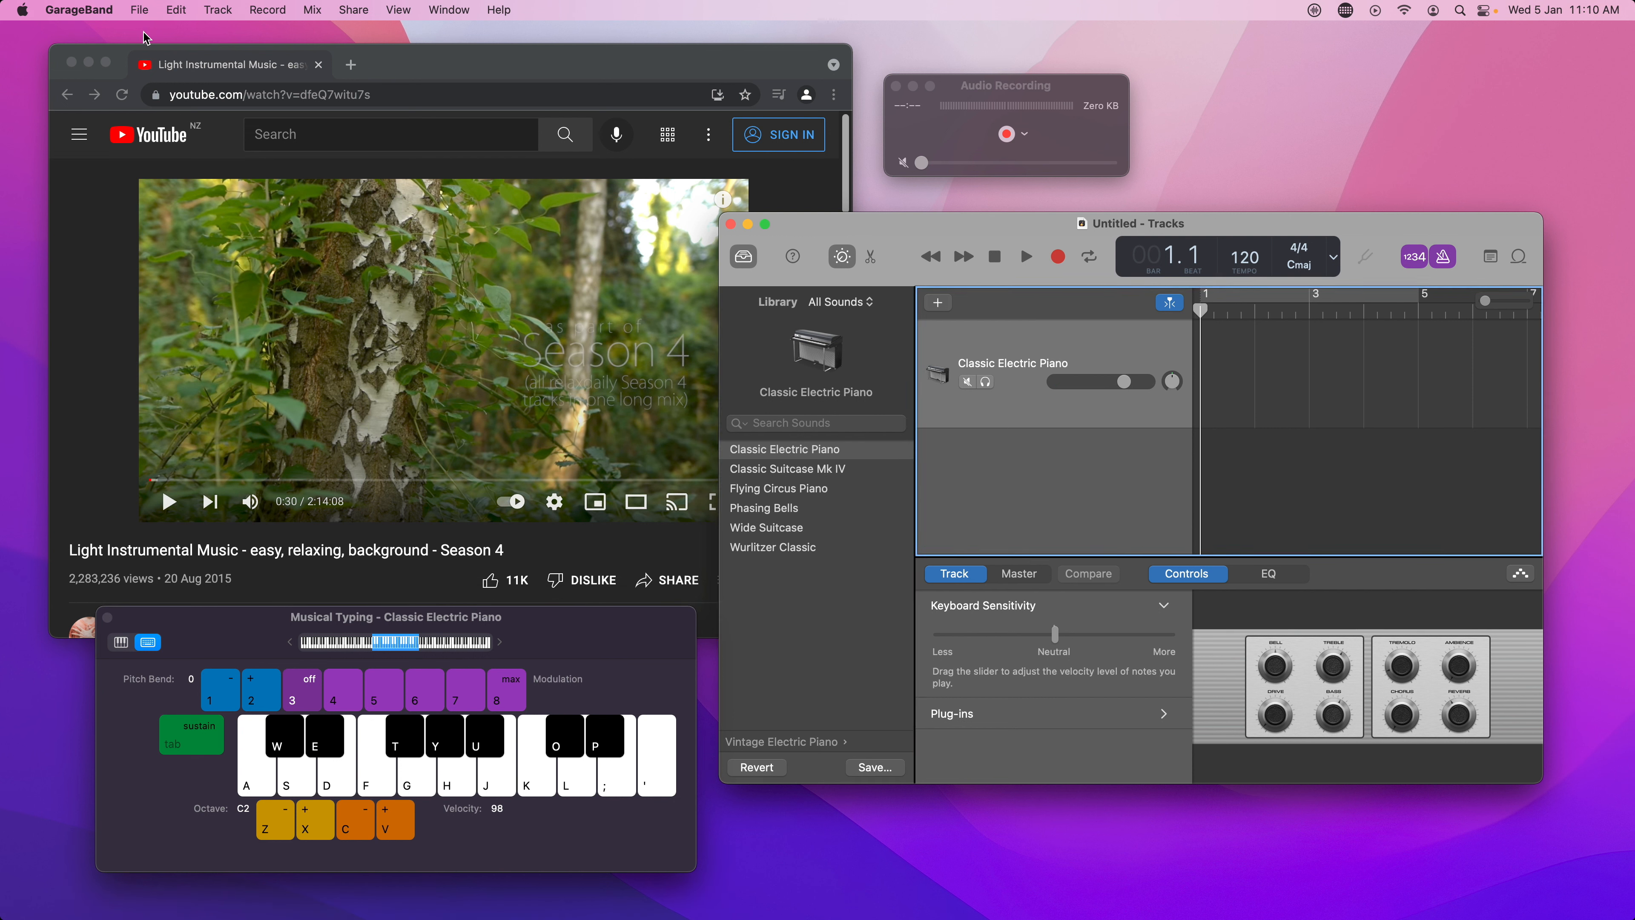
- In the Audio/MIDI preferences, keep SWB Audio Capture as output device, set the input device to System Setting, and close the preferences
left_click(106, 11)
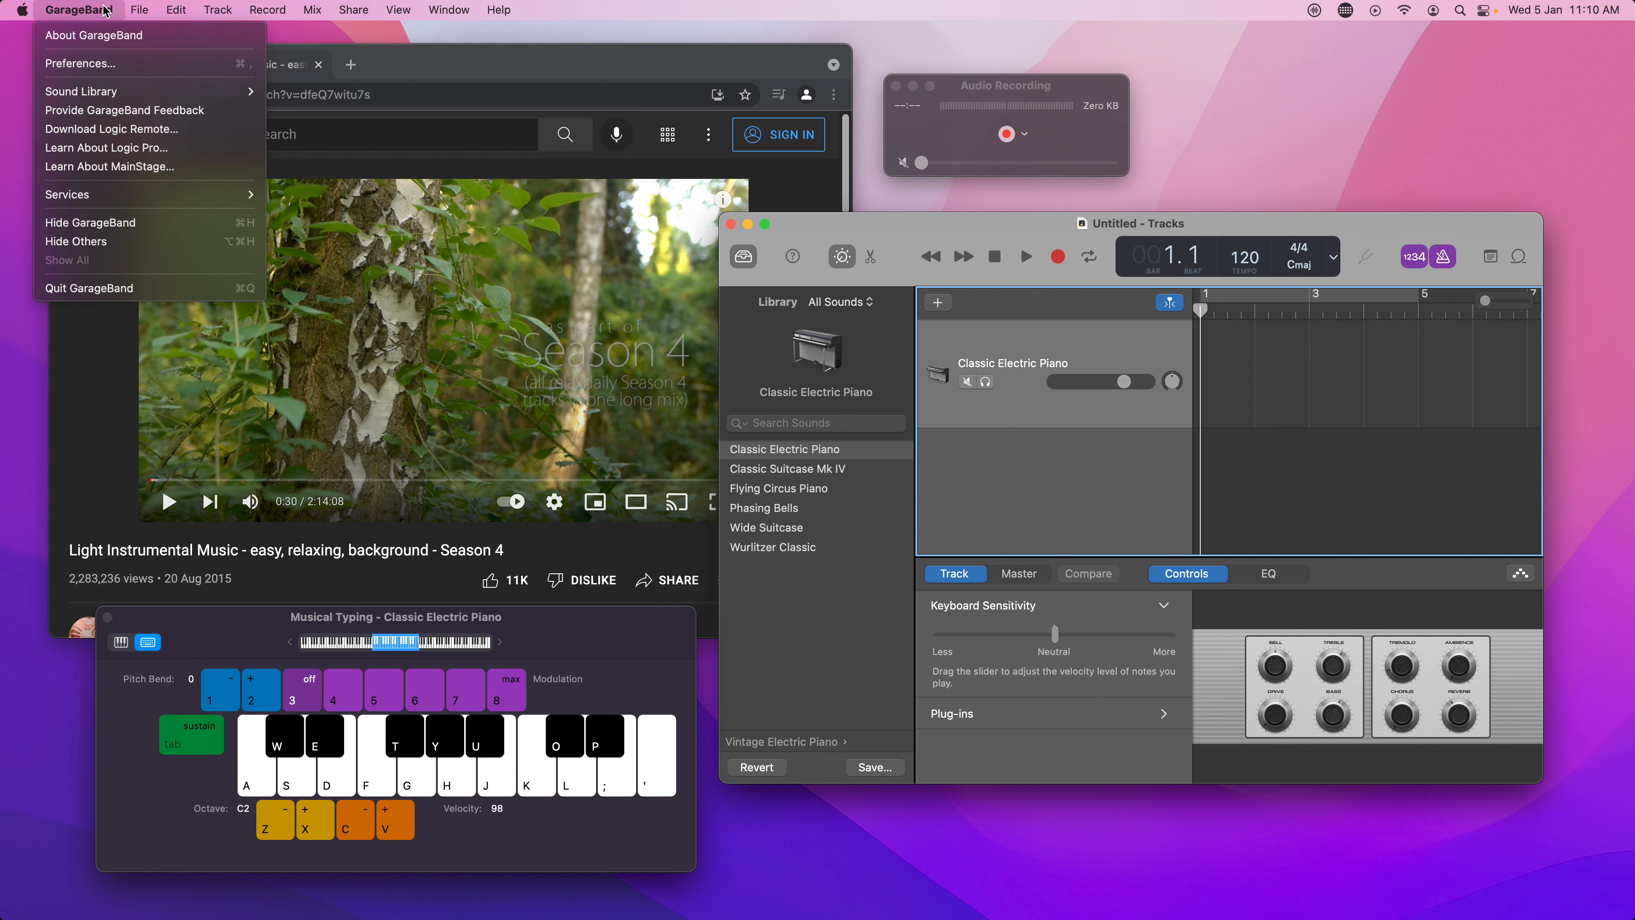
left_click(113, 64)
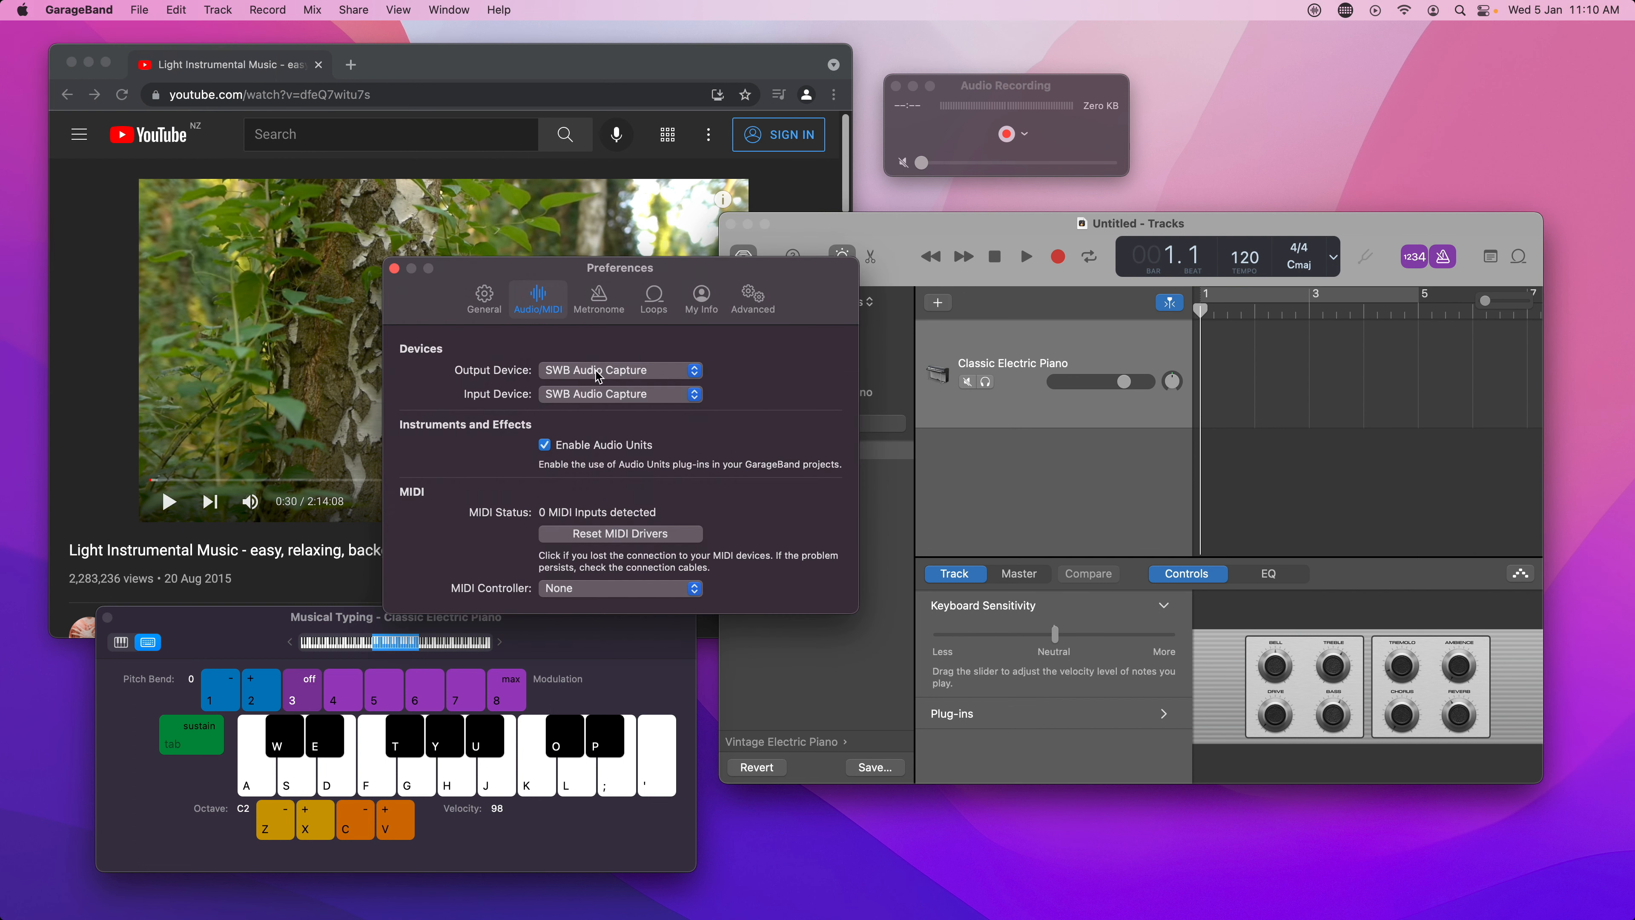
left_click(568, 378)
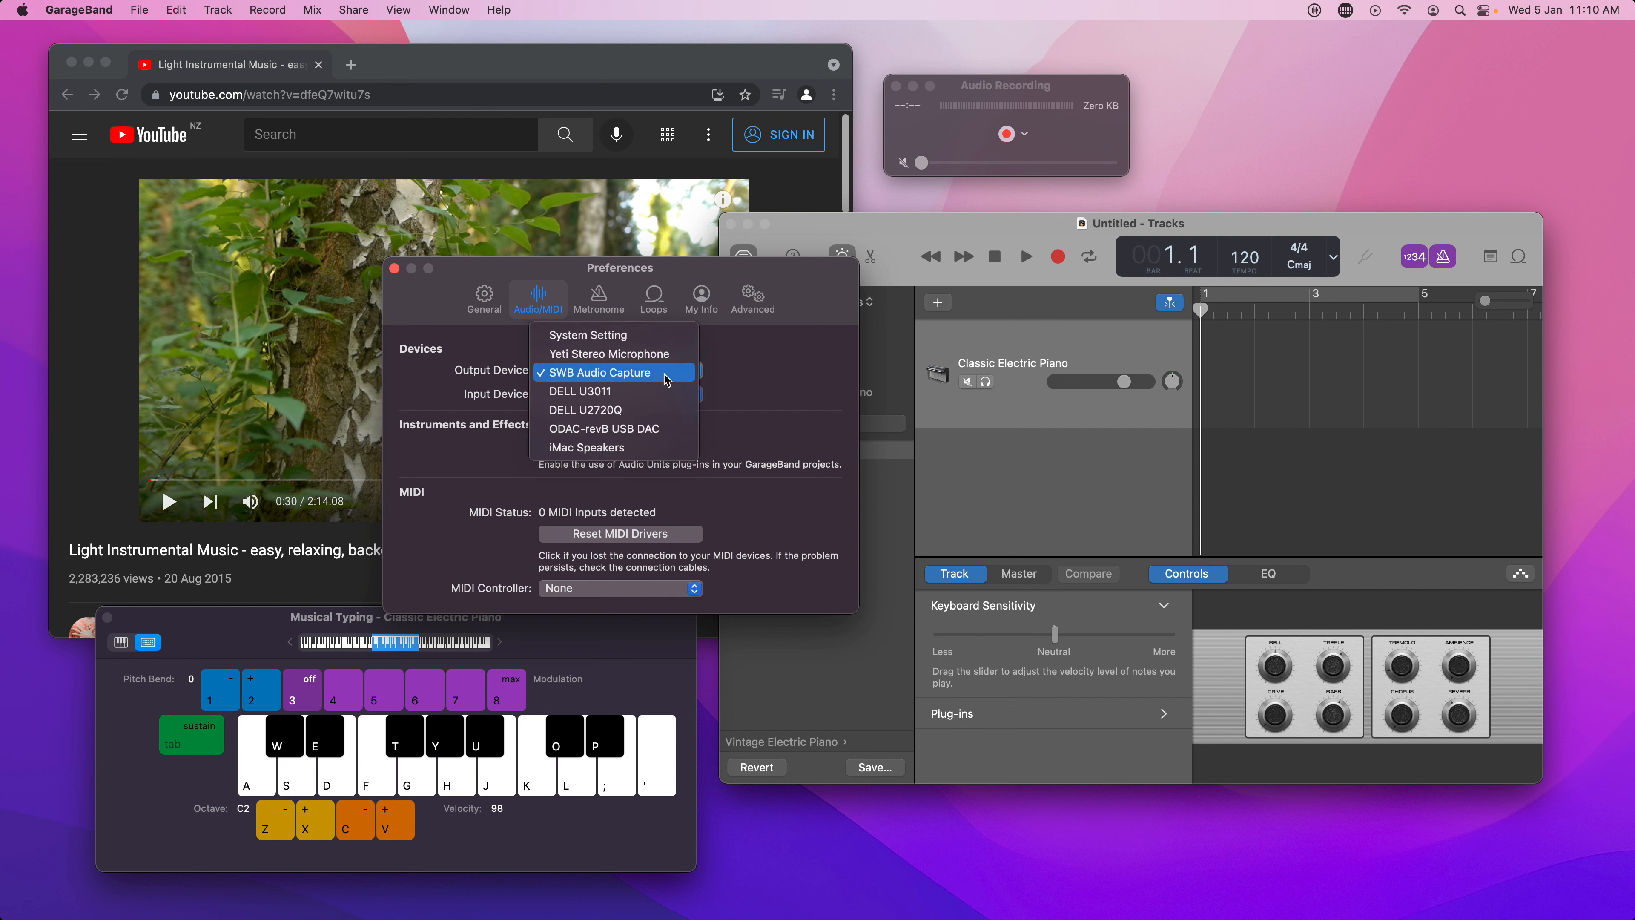
left_click(740, 395)
left_click(673, 401)
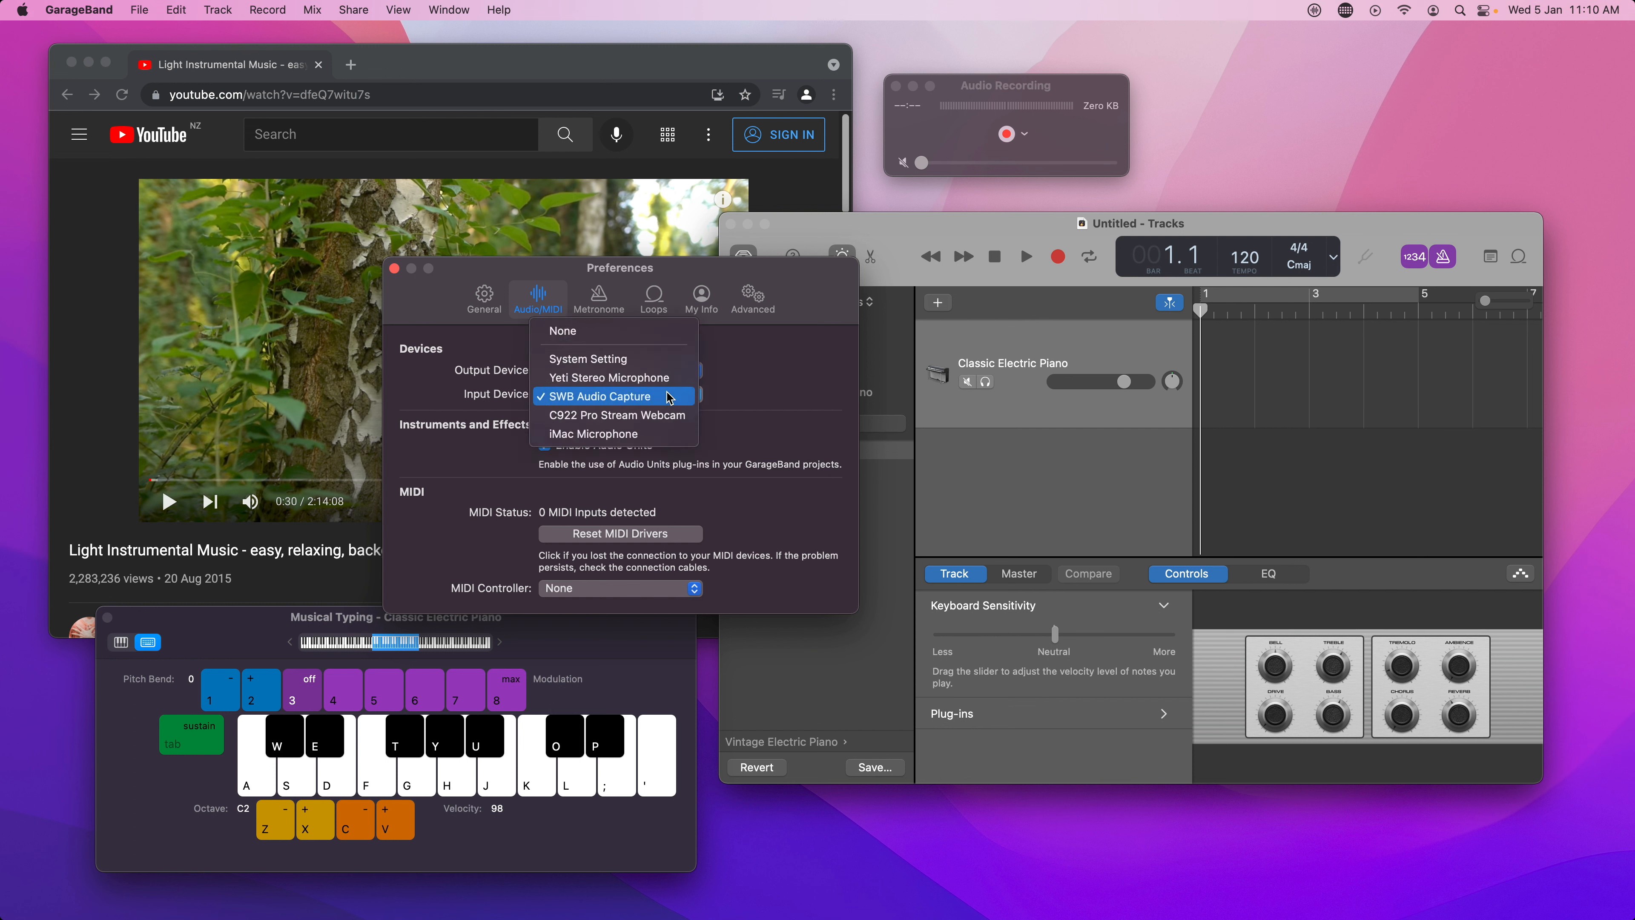
left_click(651, 365)
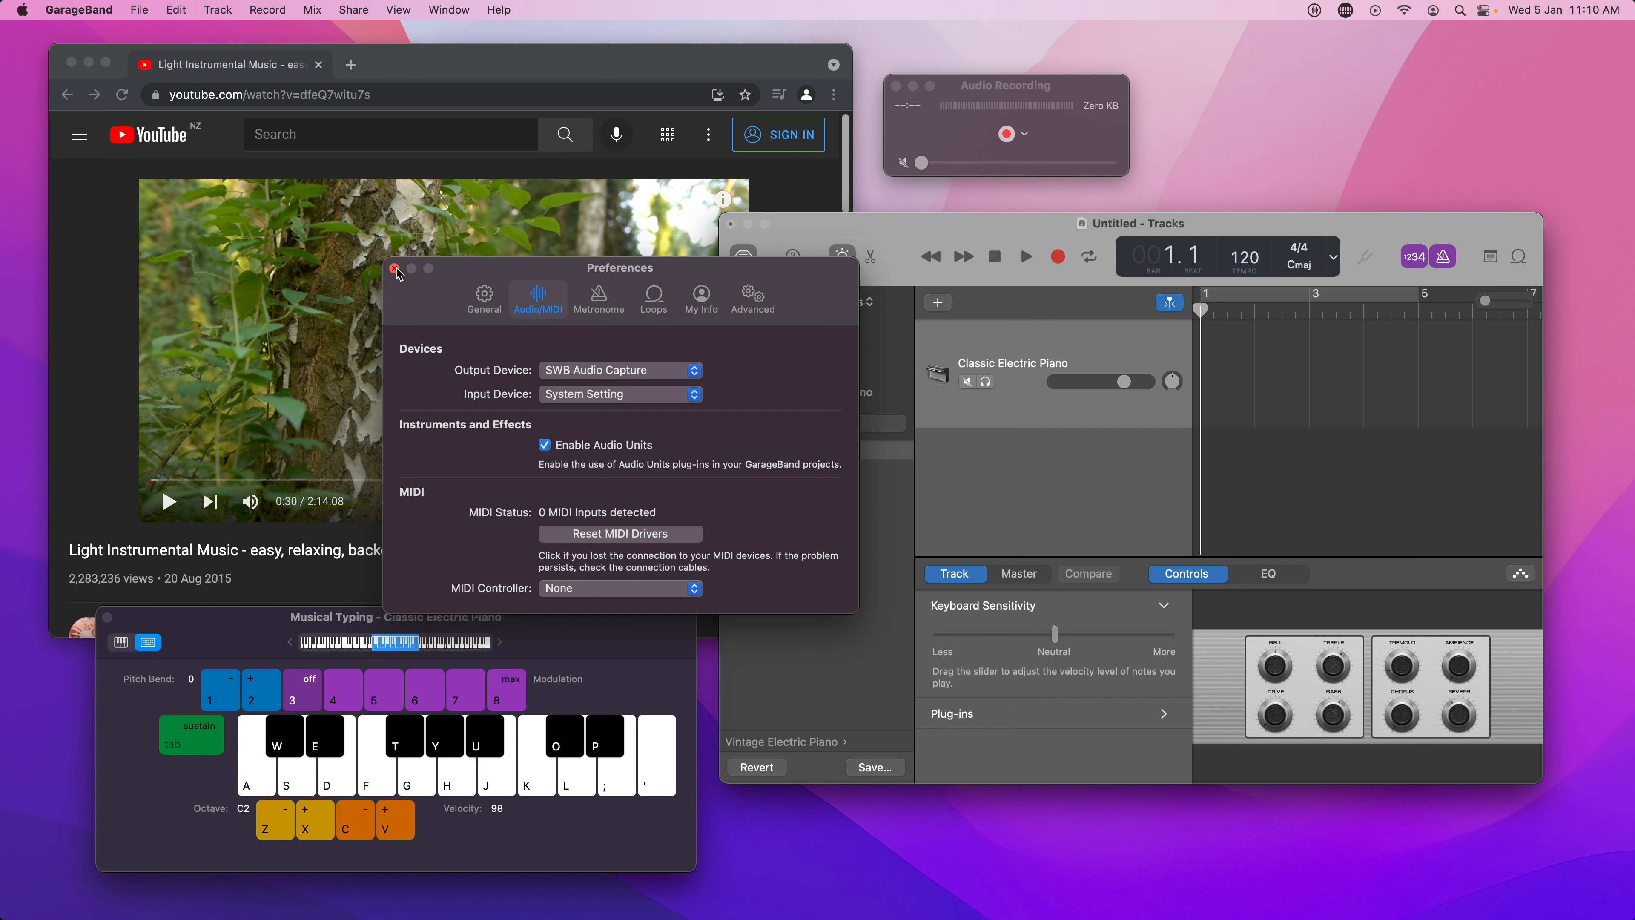
left_click(395, 268)
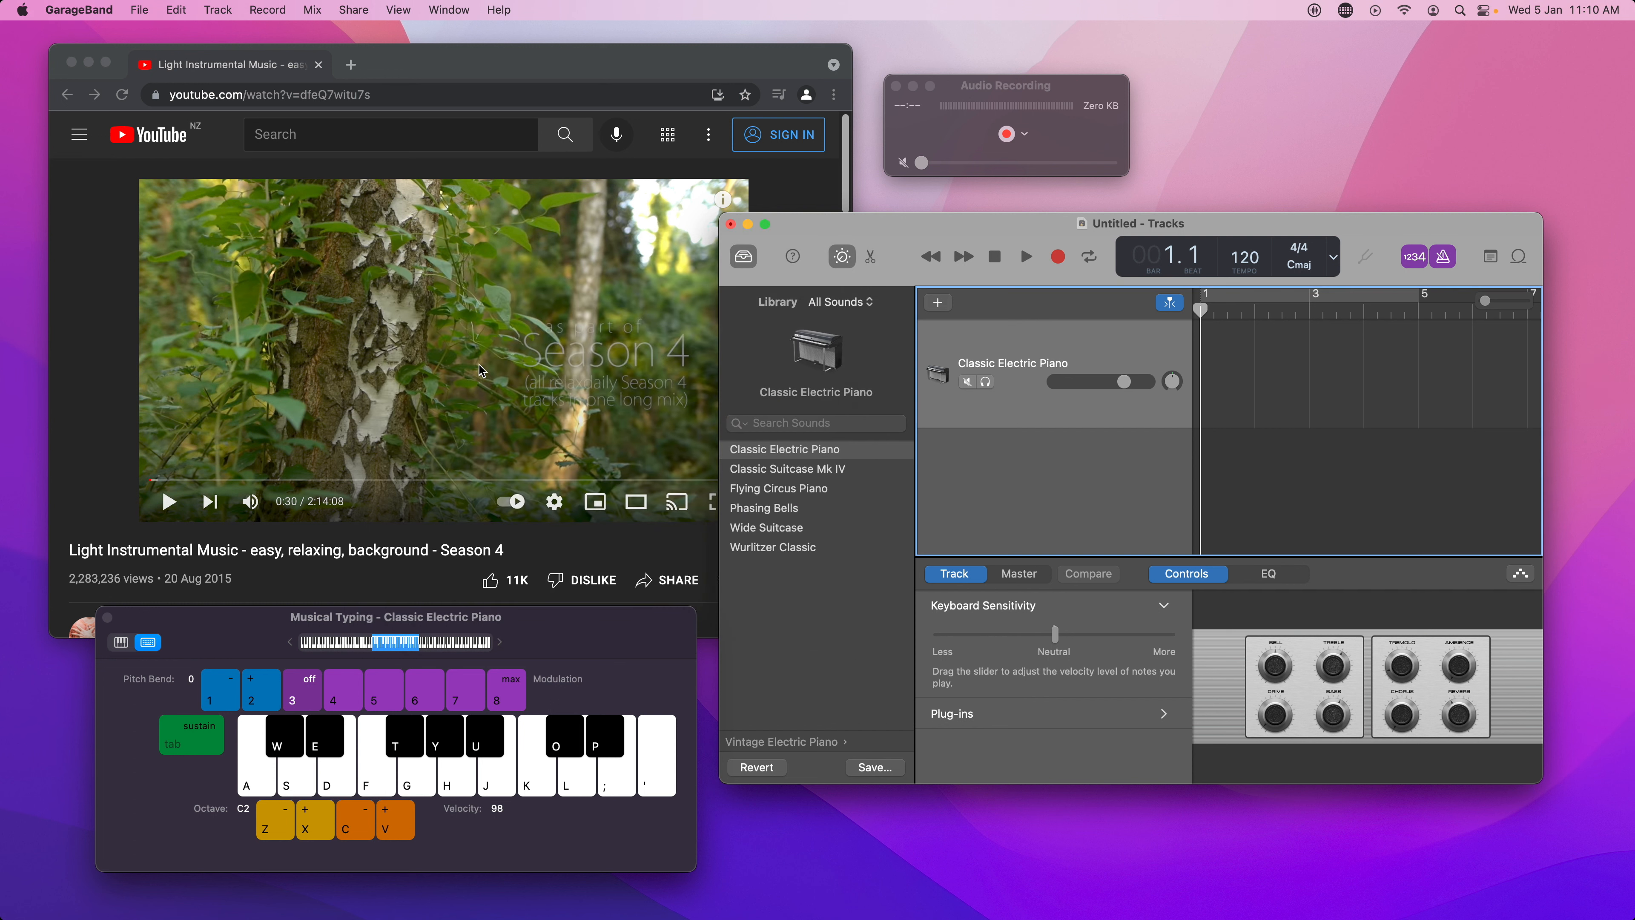
- Play a few test notes on the Classic Electric Piano with the Musical Typing keyboard
left_click(544, 783)
left_click(420, 784)
key("j")
key("j")
key("k")
- Switch to Chrome and briefly play the YouTube video to test its sound, pausing it again
left_click(118, 451)
left_click(170, 503)
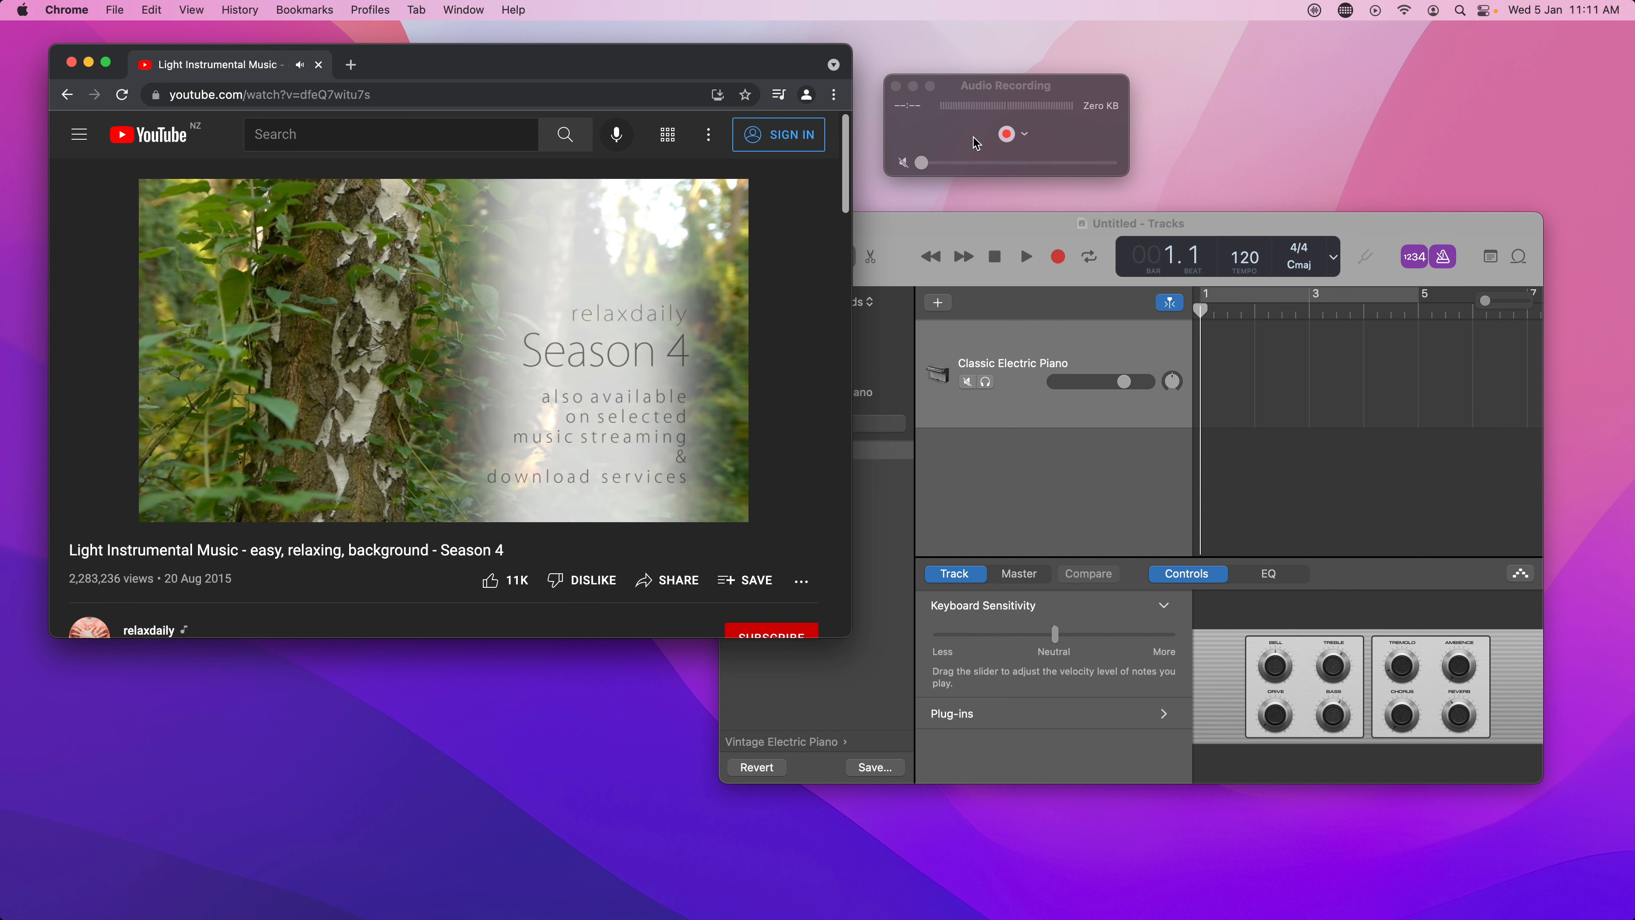
left_click(187, 501)
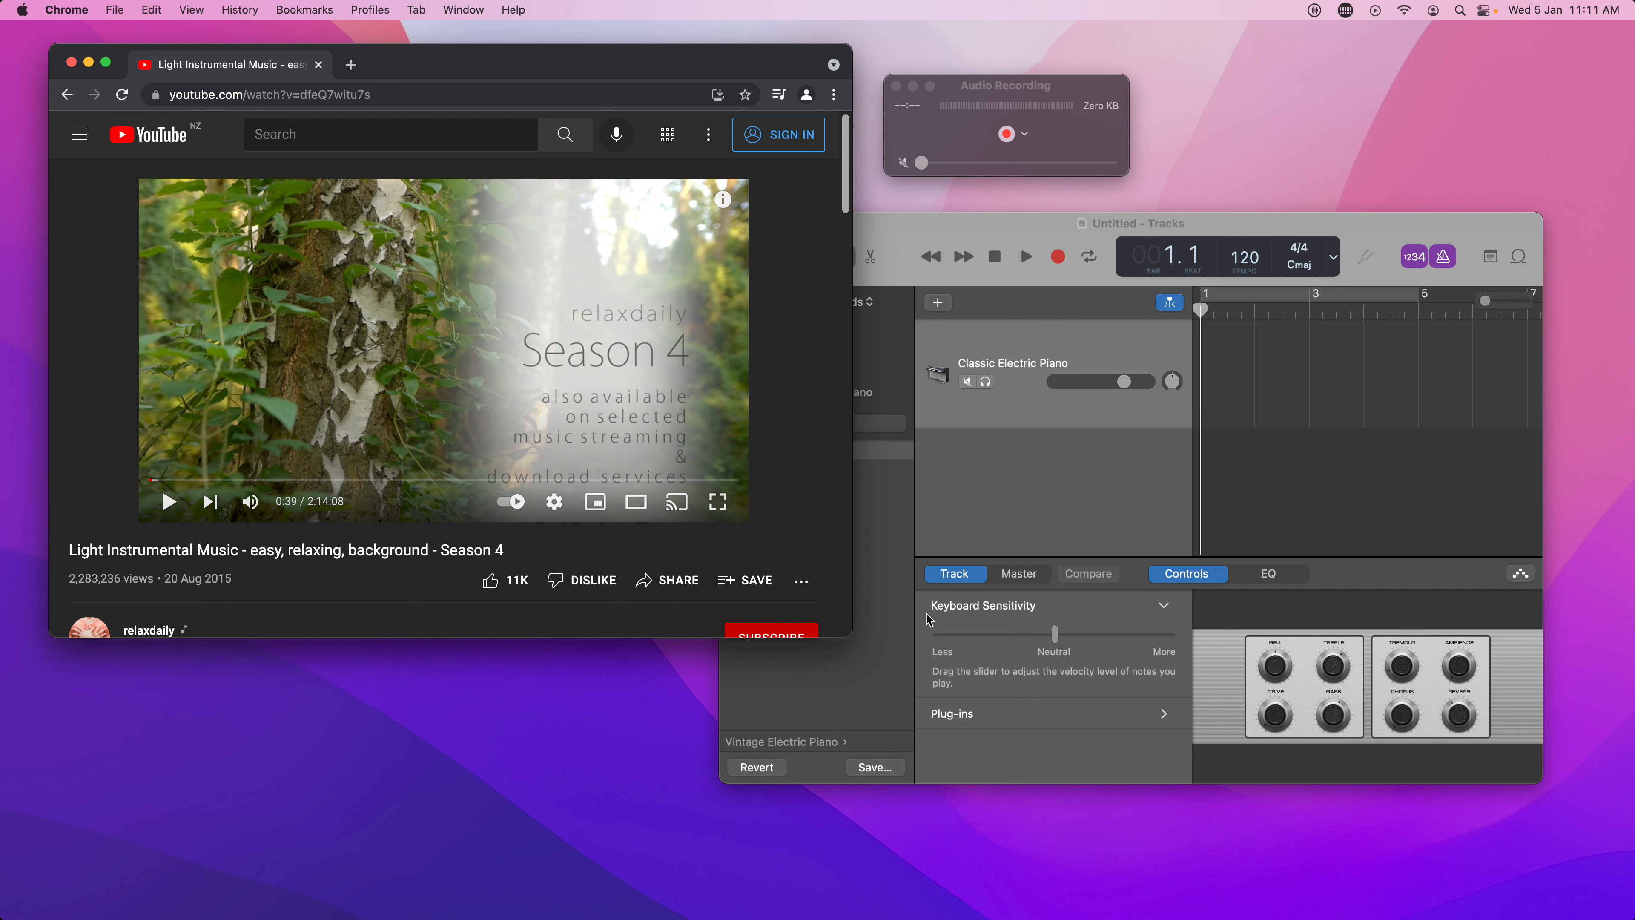
- Return to the GarageBand project and switch from it to another open application
left_click(1047, 230)
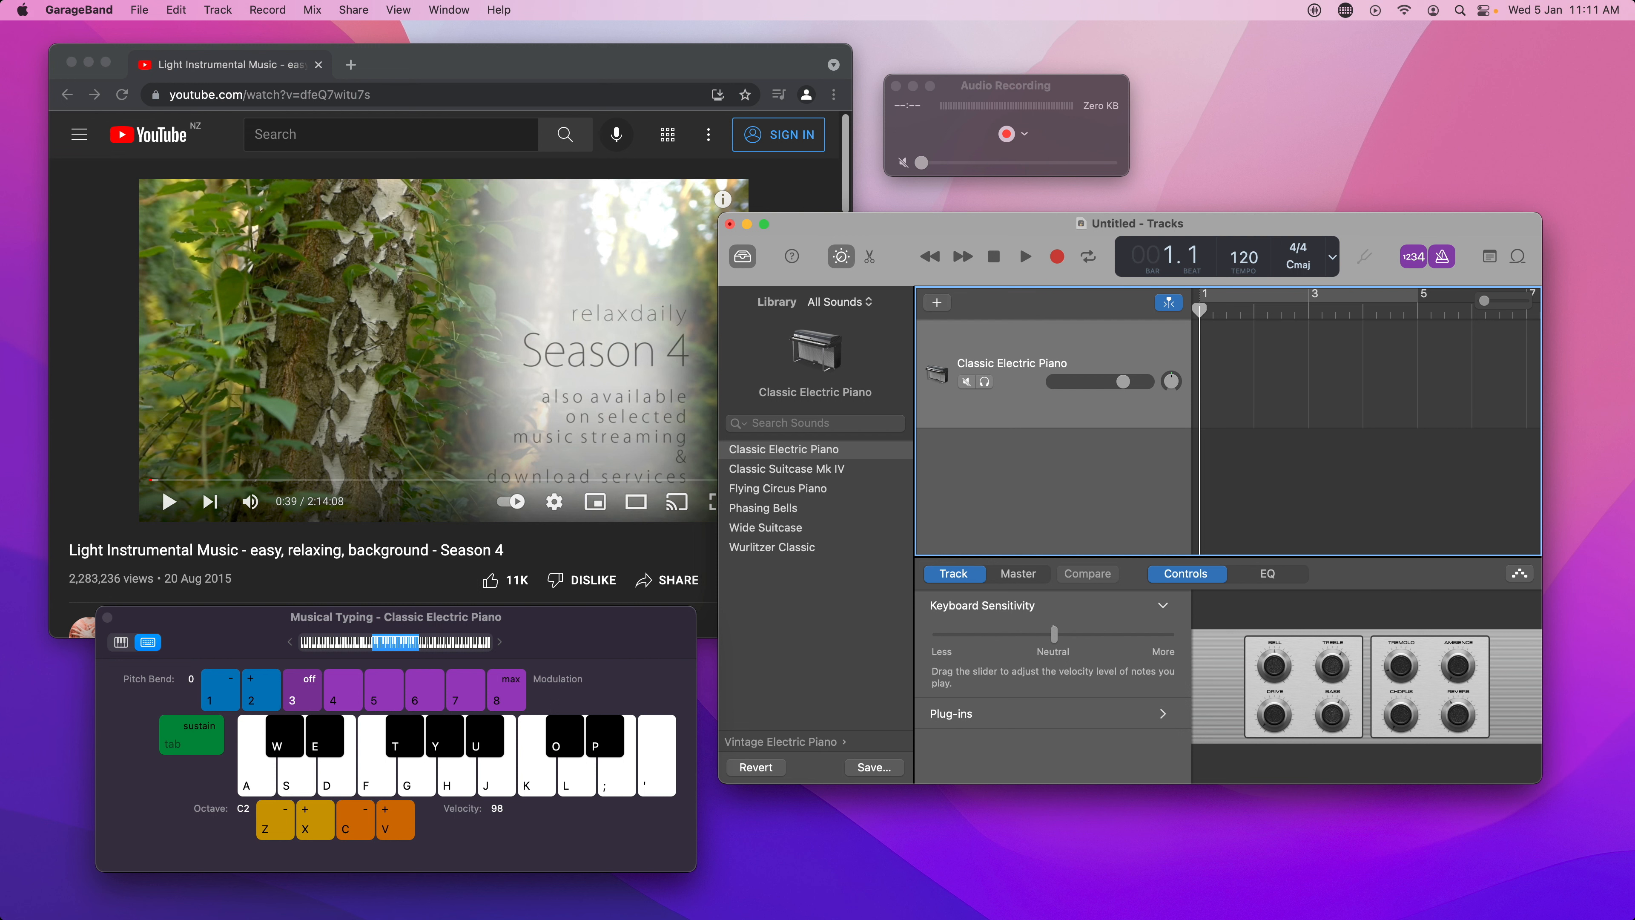
key("super+Tab")
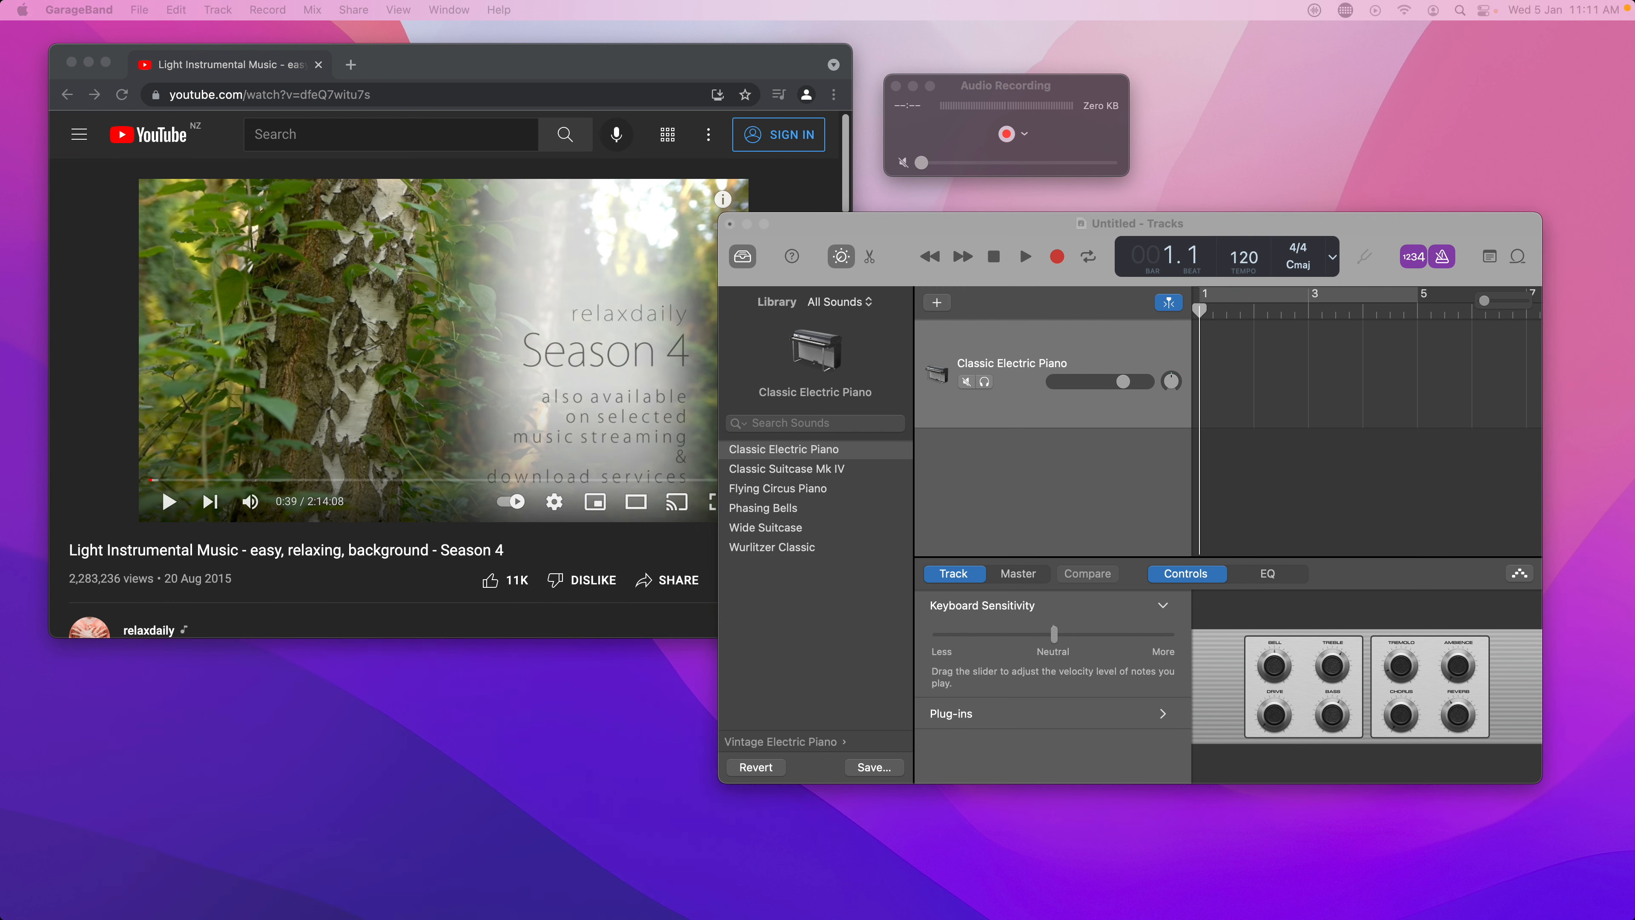